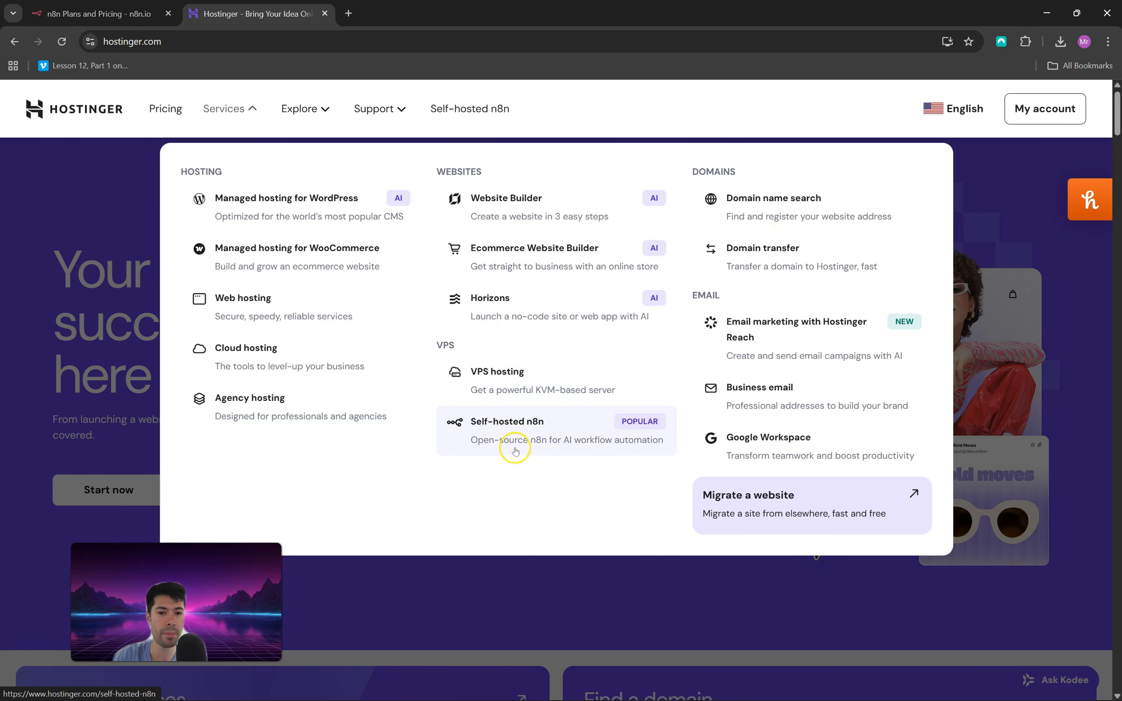
- Open Hostinger's Self-hosted n8n page and look over its hosting offer
left_click(522, 429)
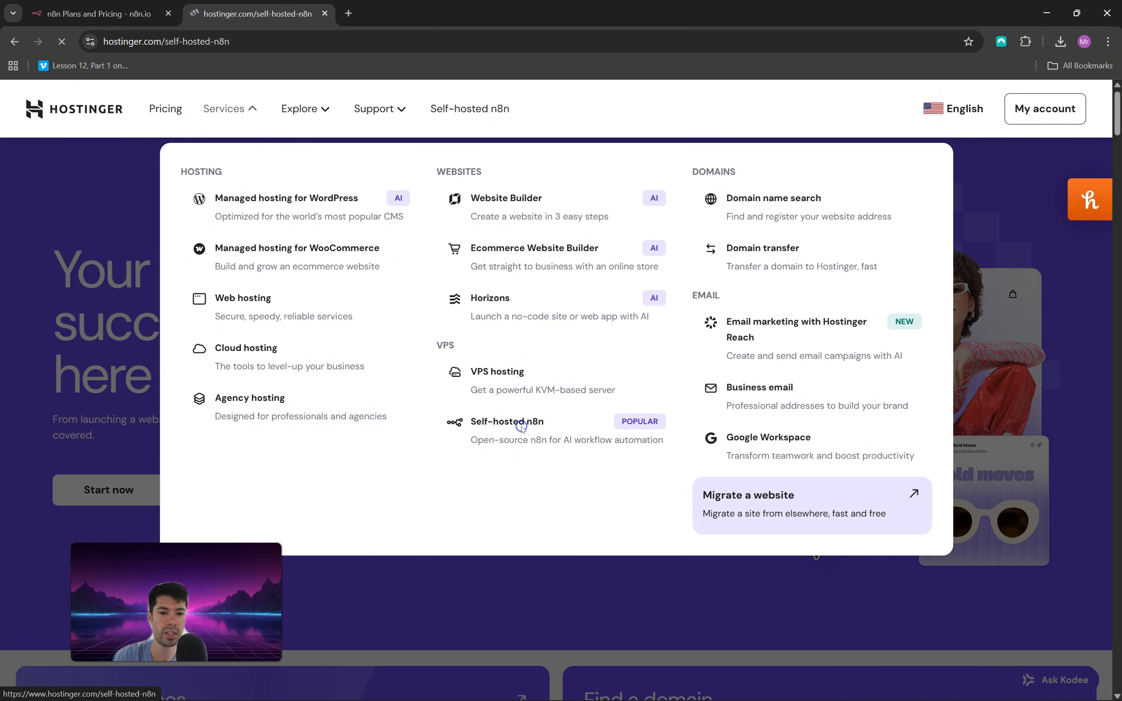
scroll(414, 365, "down", 8)
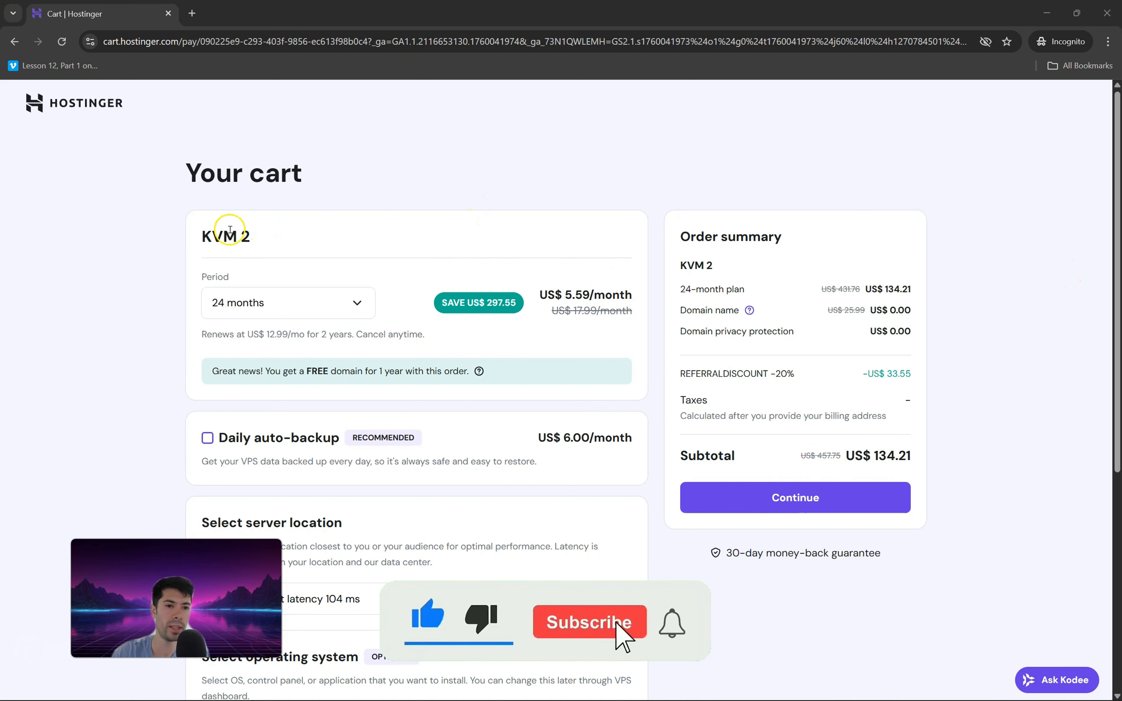
- Review the KVM 2 plan's 24-month price and renewal terms in the cart
scroll(549, 226, "down", 1)
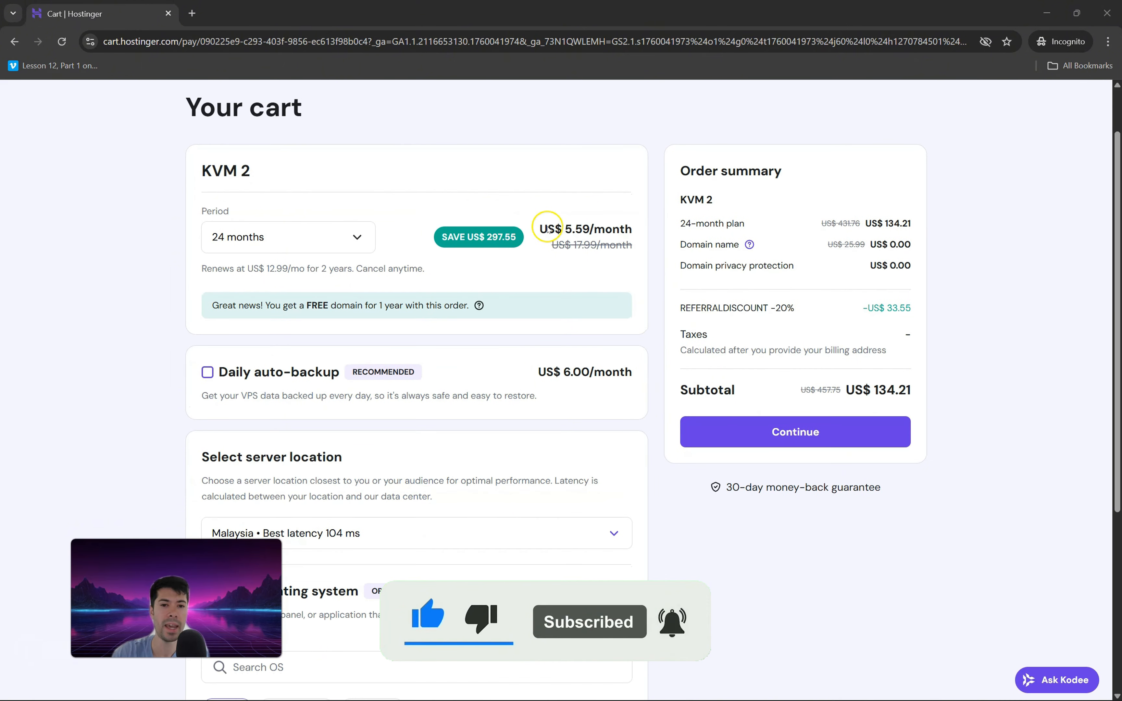
left_click_drag(540, 227, 627, 223)
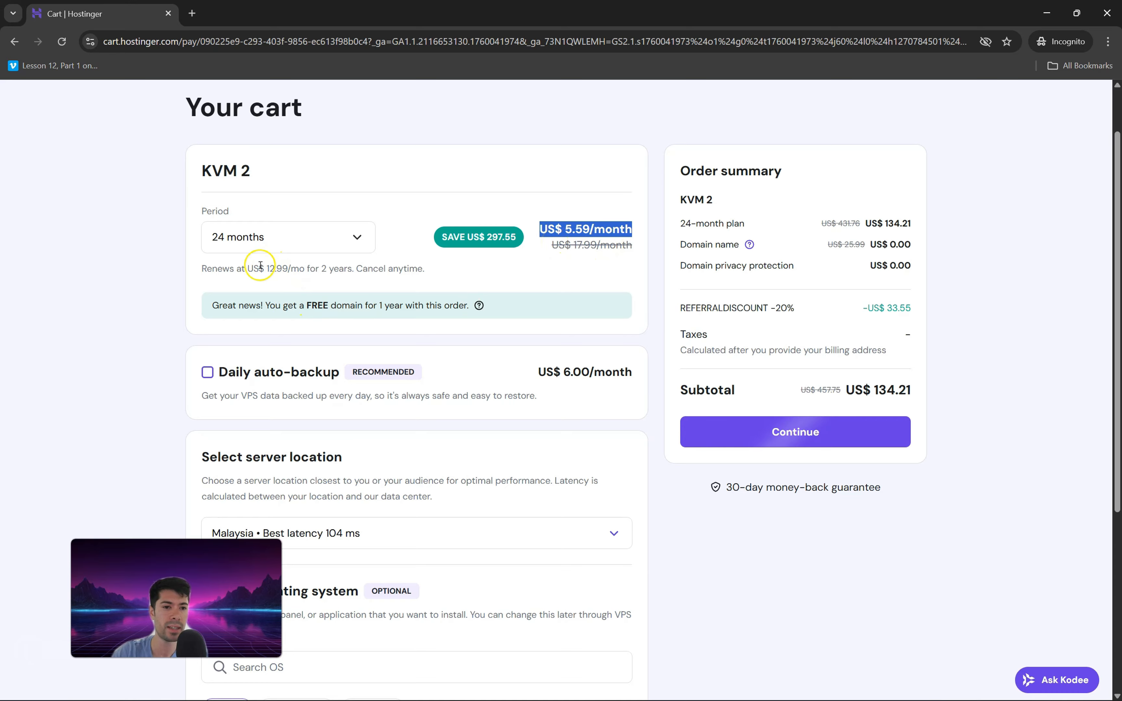
double_click(325, 268)
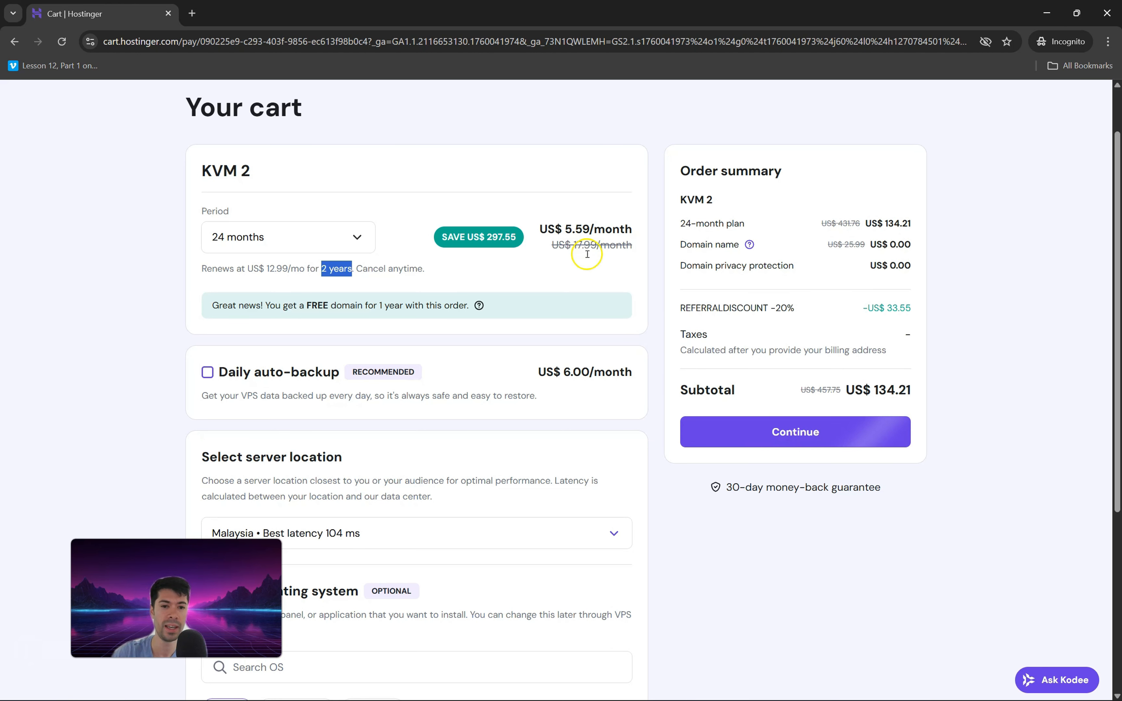
scroll(582, 260, "down", 2)
scroll(535, 344, "down", 2)
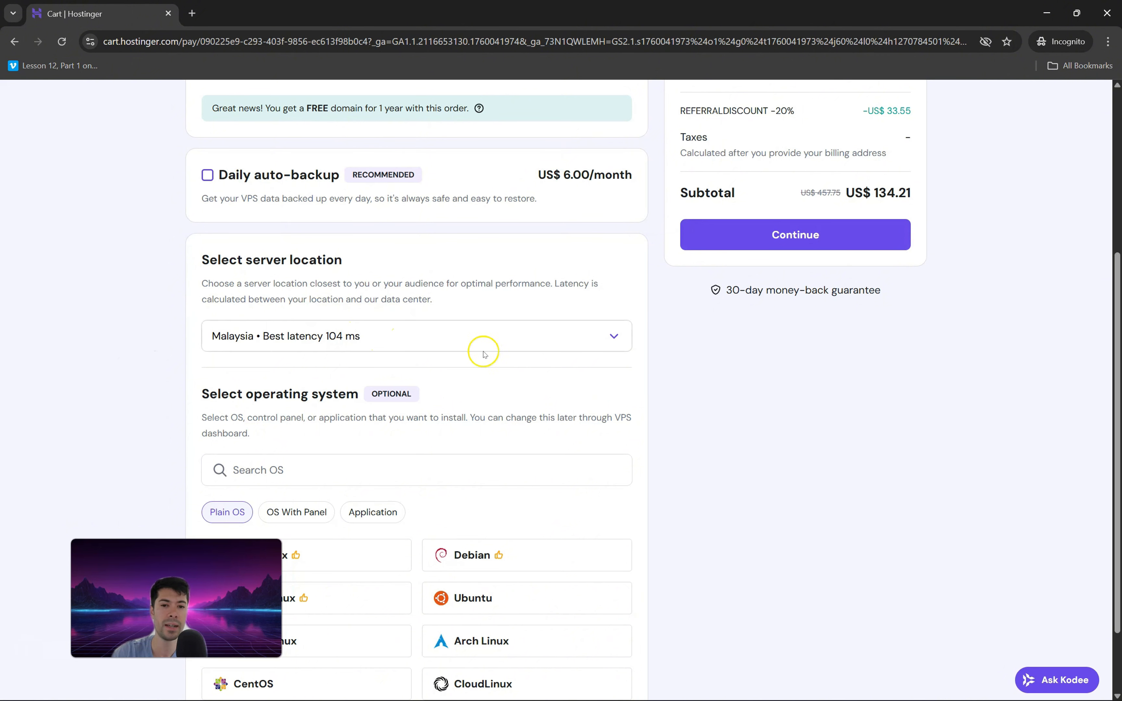
- Examine the server locations available for the VPS and their latencies without changing the selection
left_click(593, 347)
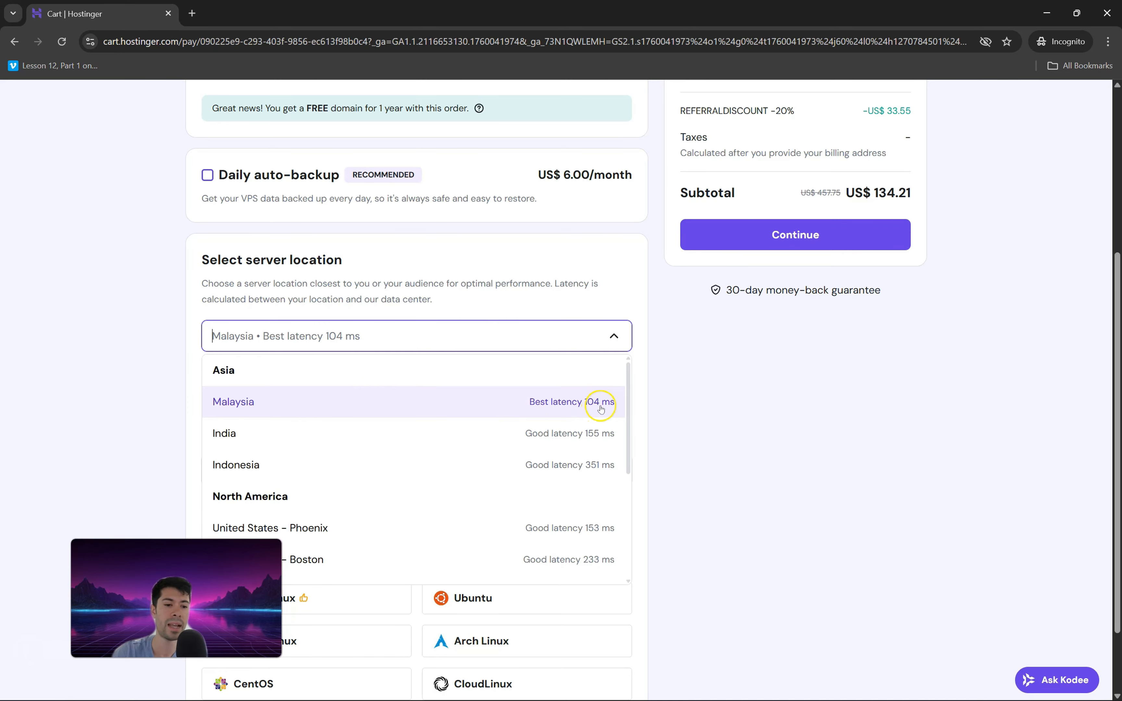
left_click(595, 330)
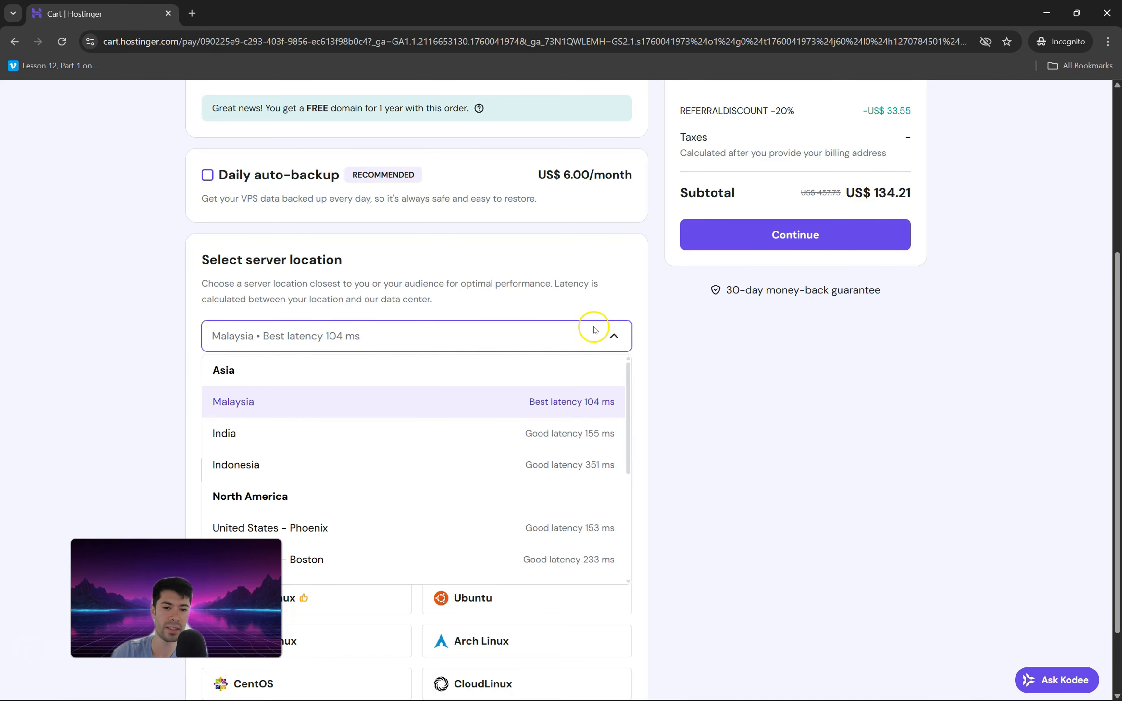
scroll(594, 330, "down", 1)
- Search the operating systems for n8n, confirm the plain n8n application for the VPS, and continue the order
left_click(471, 324)
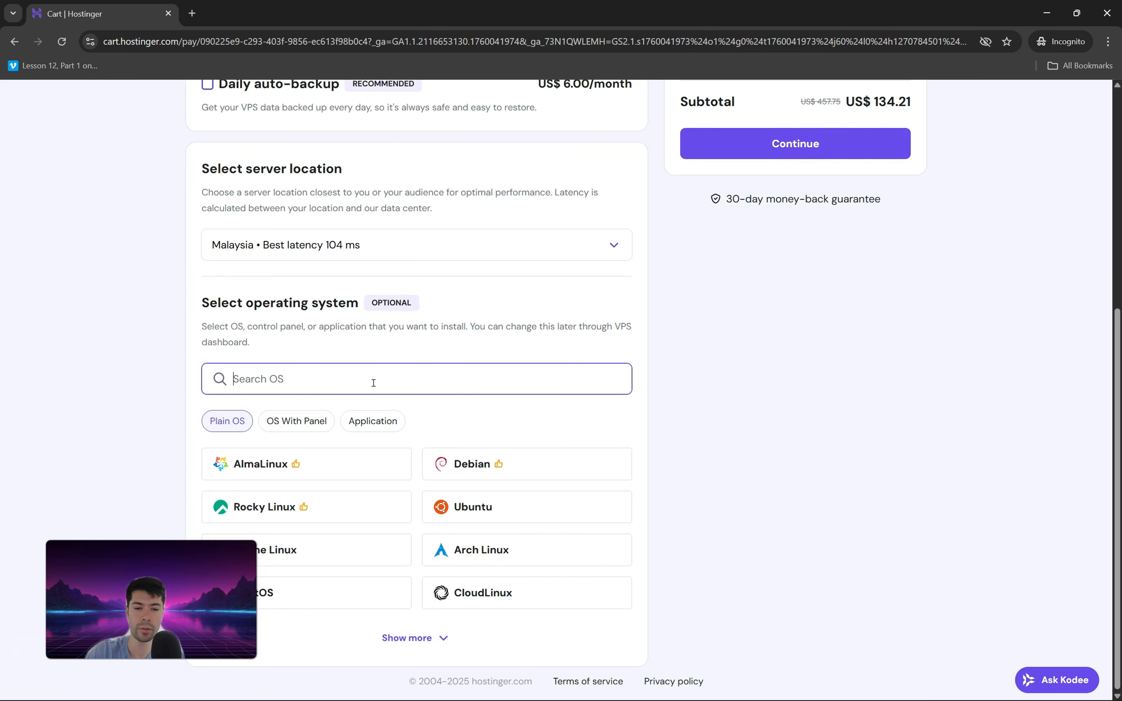
type("n8n")
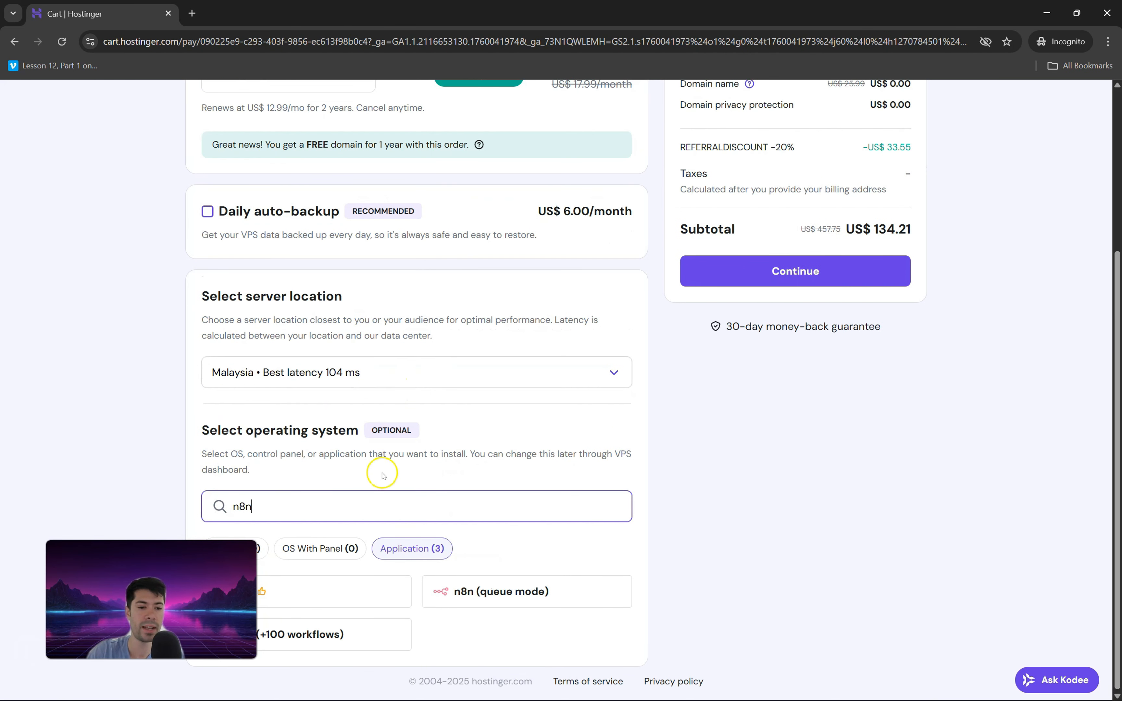
left_click_drag(213, 614, 207, 471)
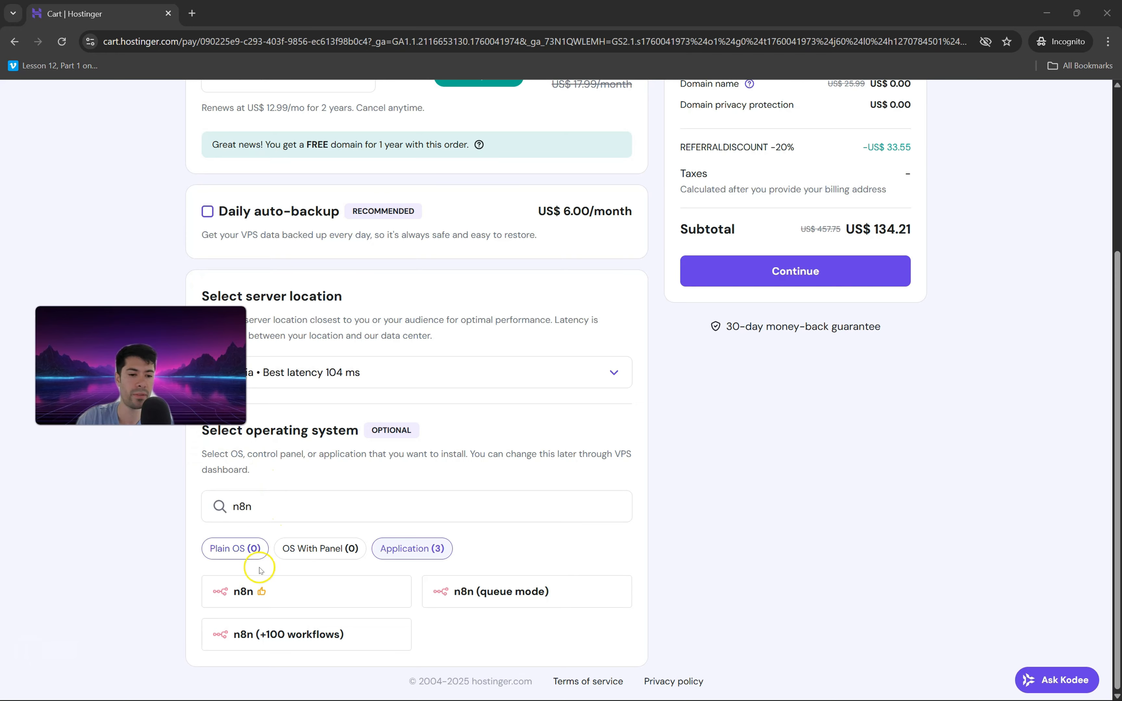
left_click(264, 598)
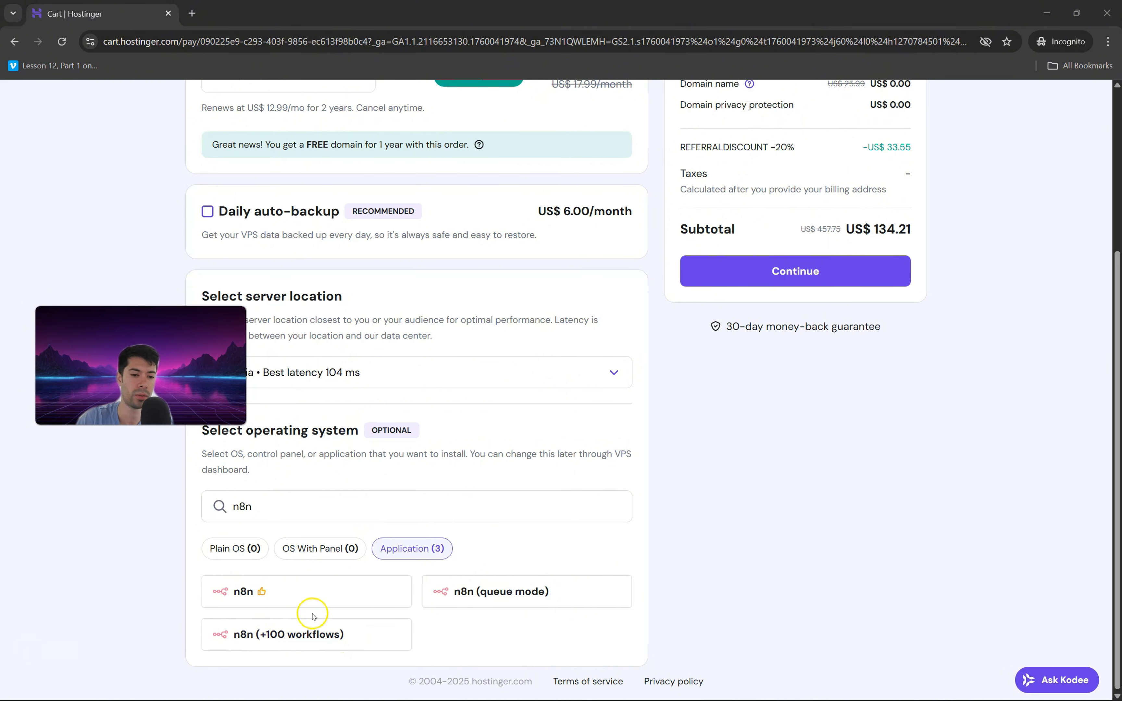
left_click(281, 592)
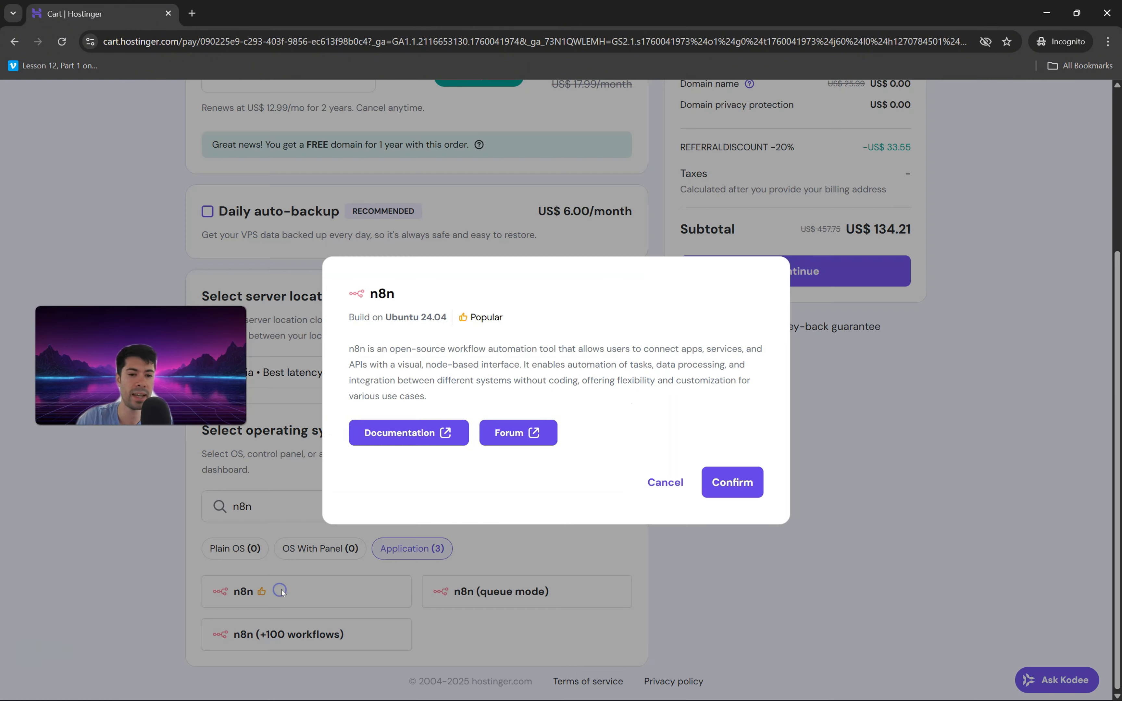
left_click(724, 483)
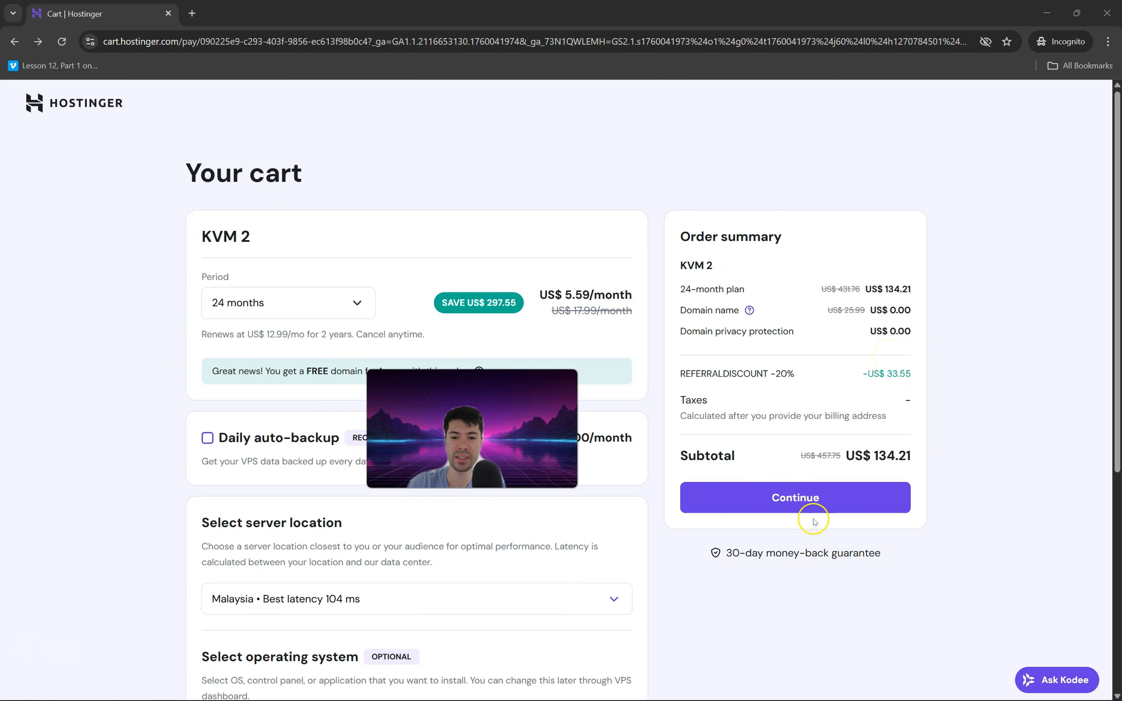
left_click(813, 504)
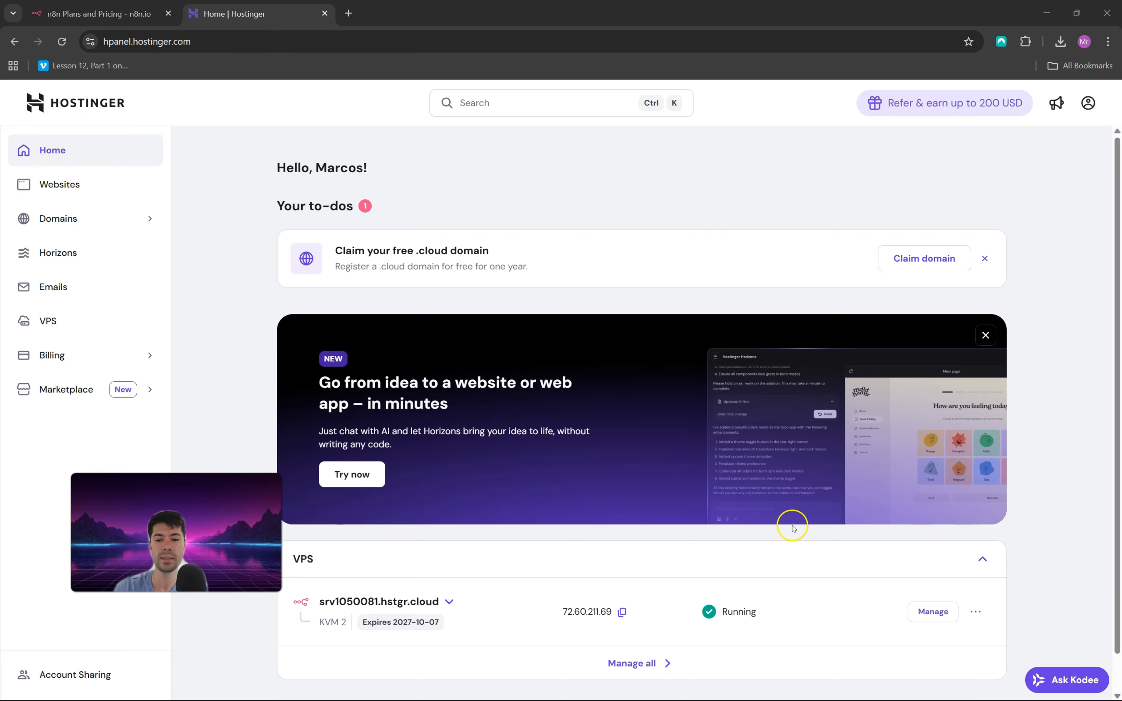
- Open the management overview of the KVM 2 server and read its guide on how to update n8n
left_click(925, 621)
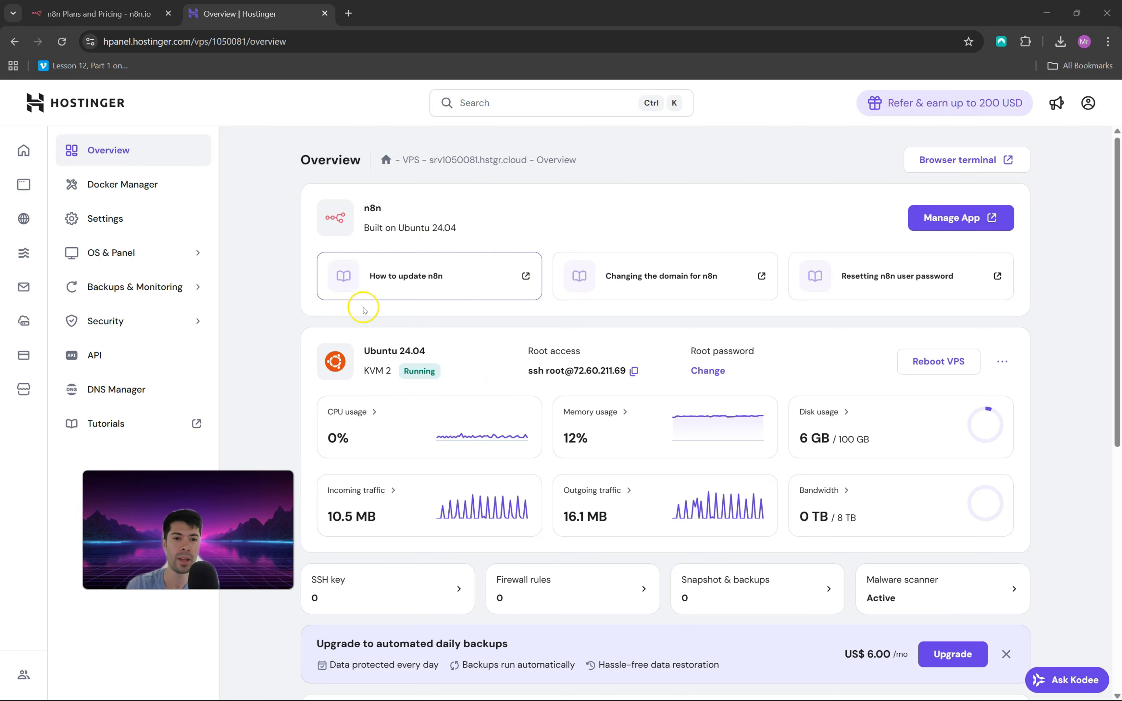
left_click(428, 282)
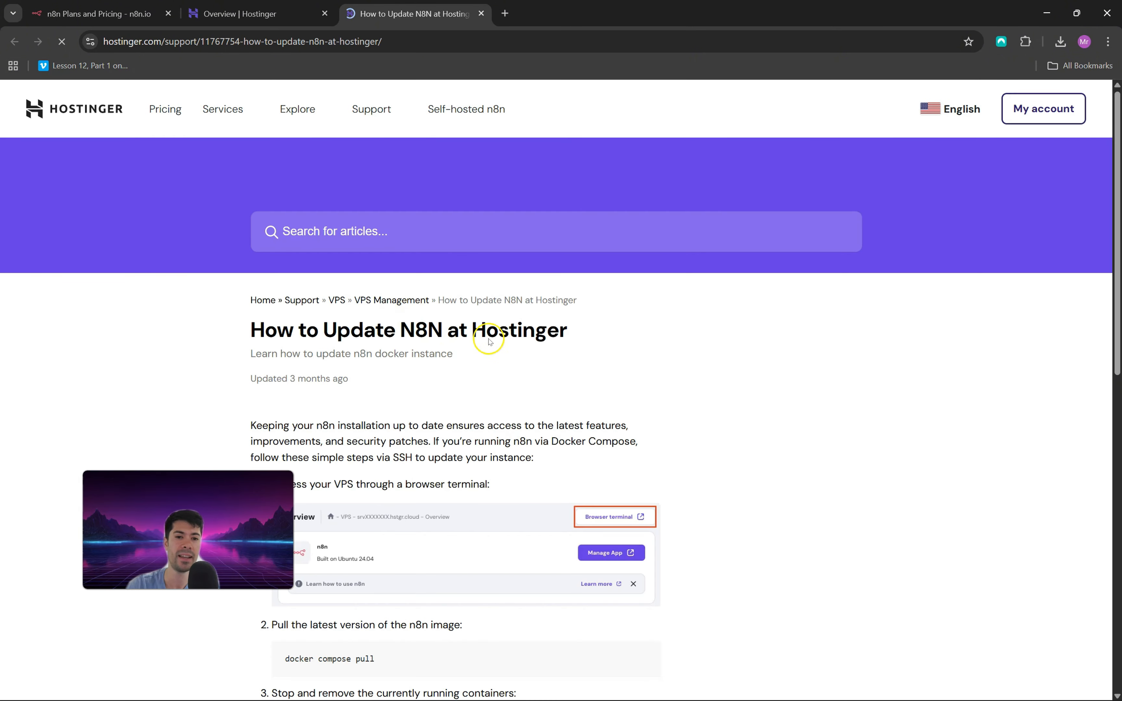
scroll(714, 353, "down", 7)
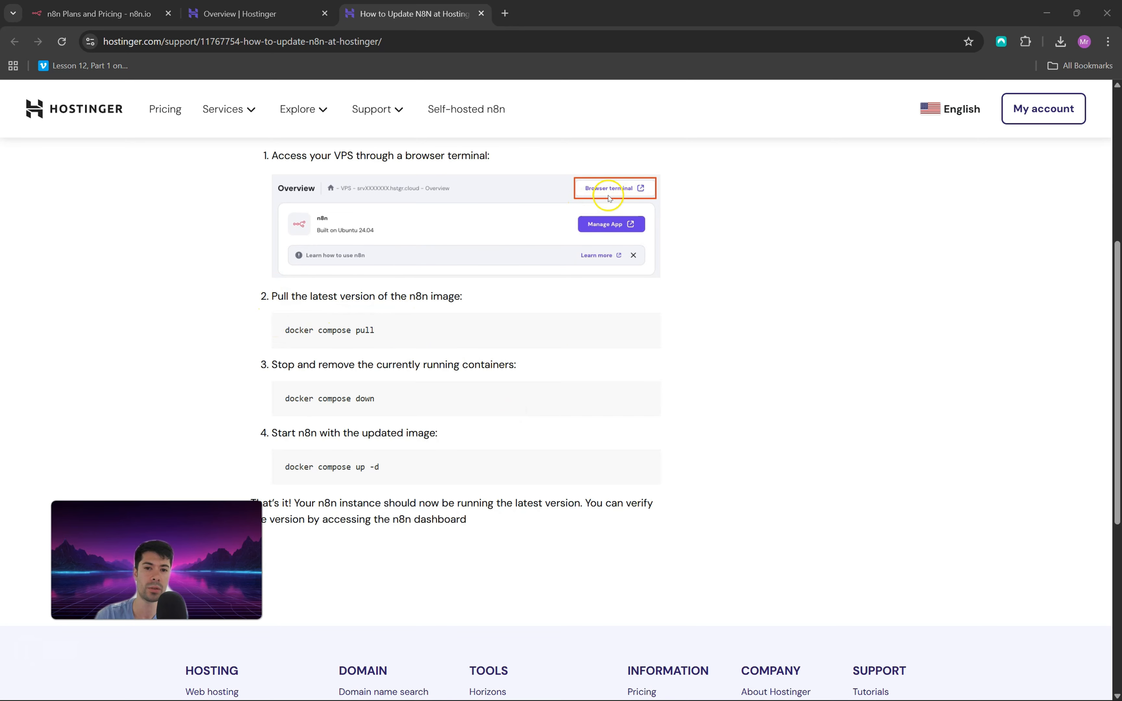
- Open the VPS's browser terminal and run docker compose pull to fetch the latest n8n image
left_click(292, 13)
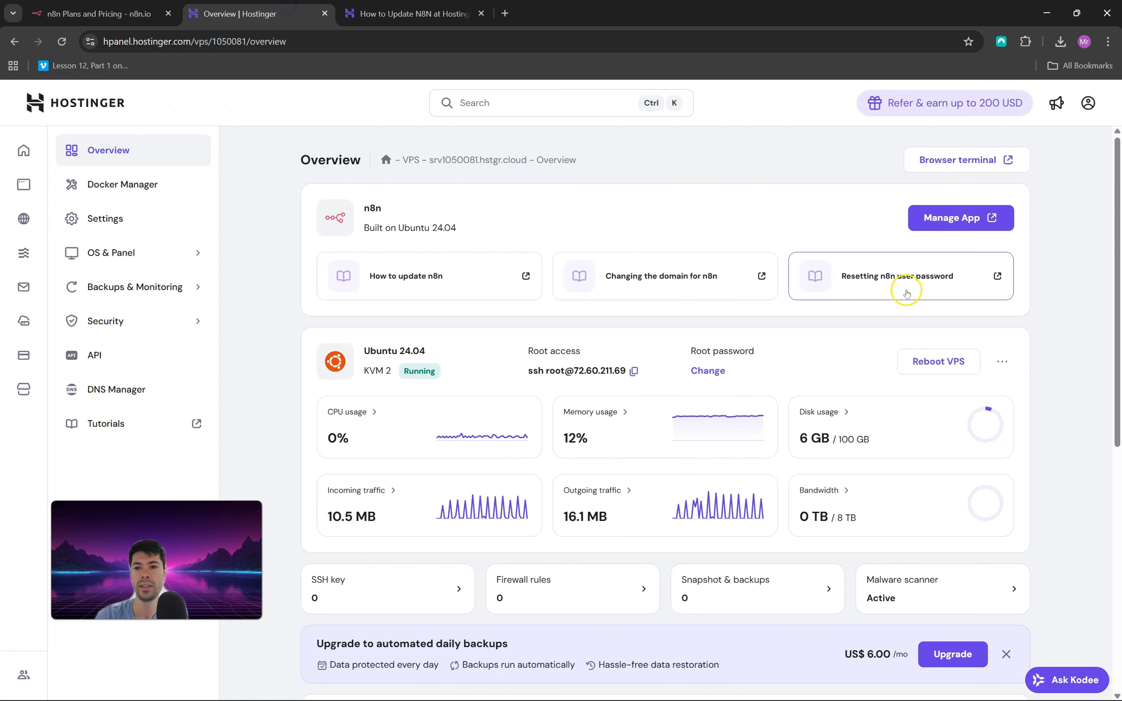
left_click(951, 162)
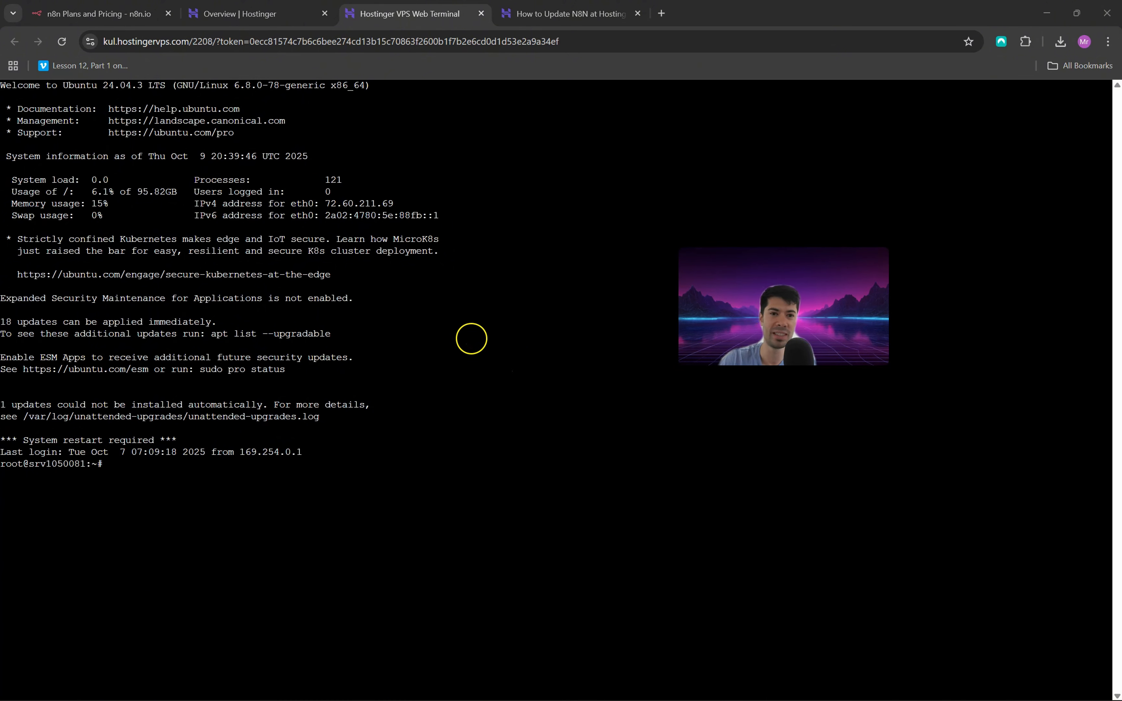
left_click(596, 14)
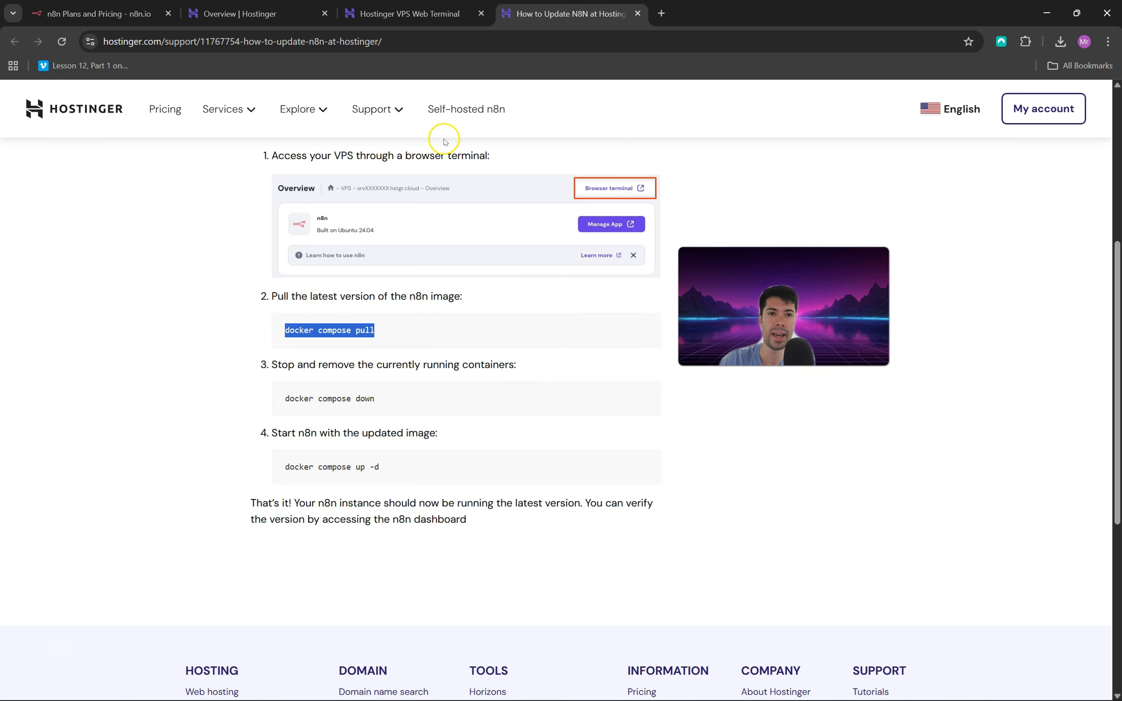
left_click(407, 14)
left_click(141, 464)
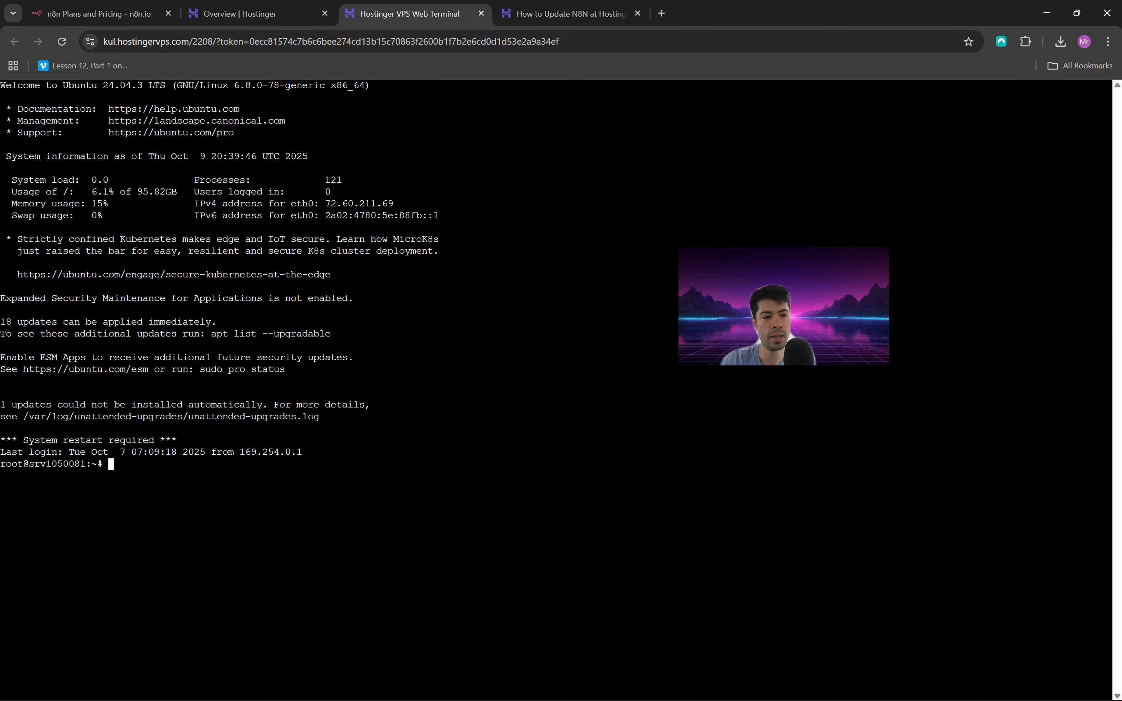
left_click(127, 464)
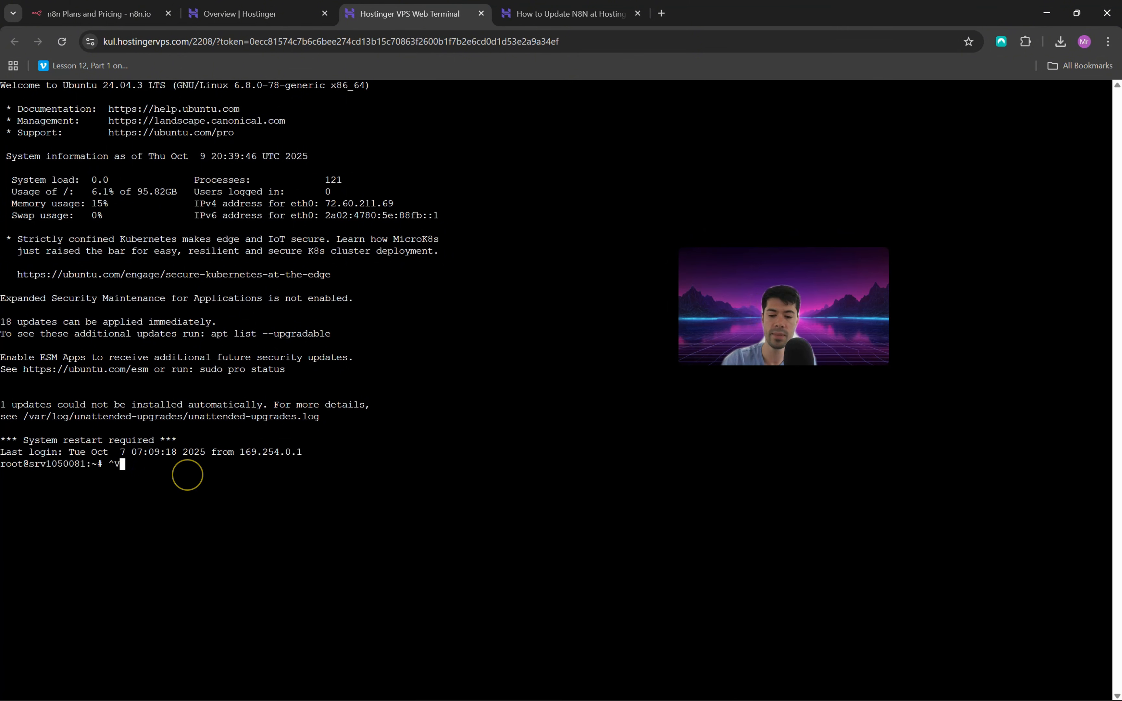
key("BackSpace")
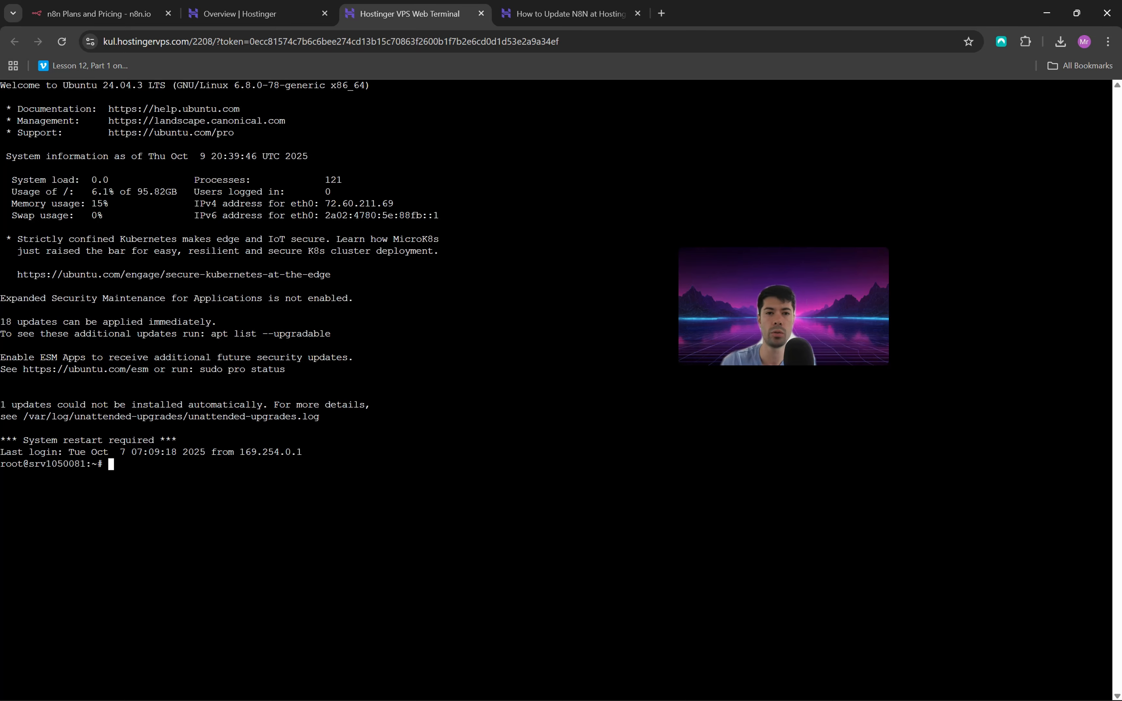
type("docker compose pull")
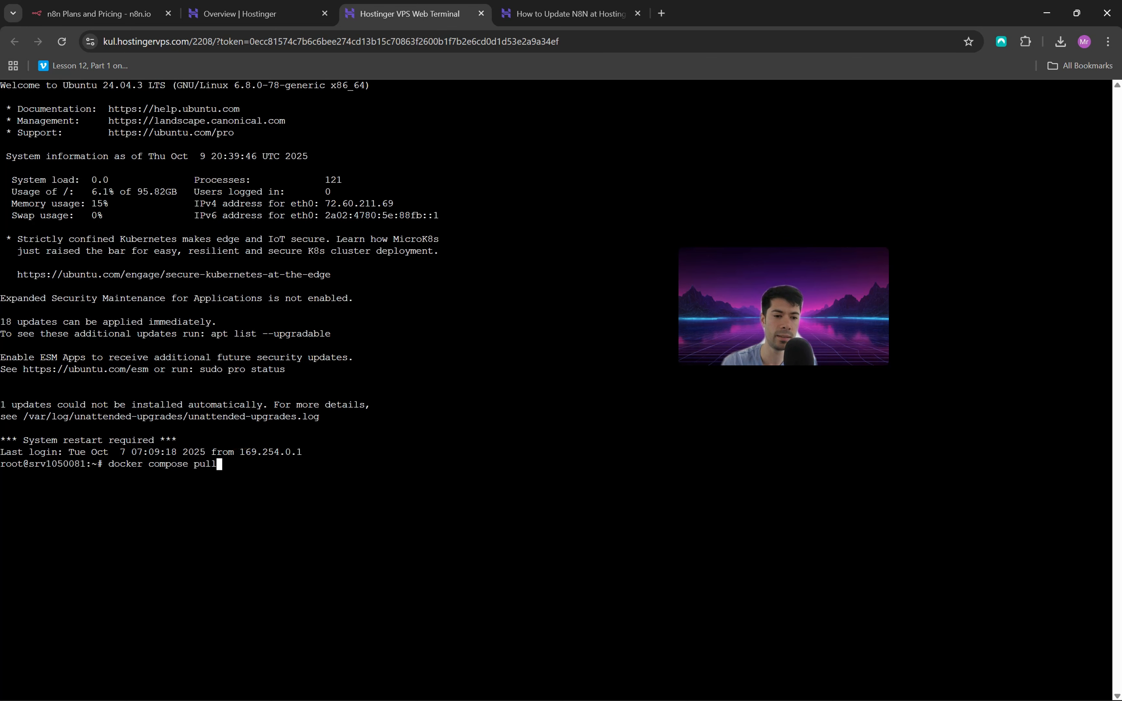
key("Return")
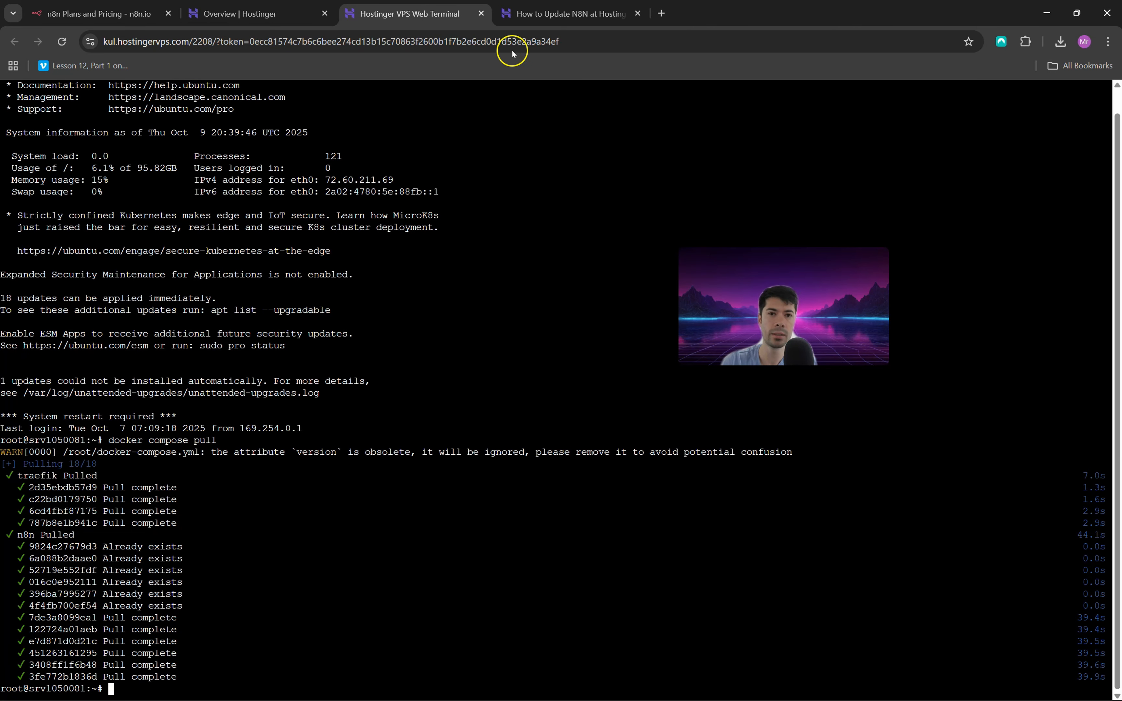
- Following the update guide, run docker compose down in the VPS terminal to stop and remove the running containers
left_click(580, 15)
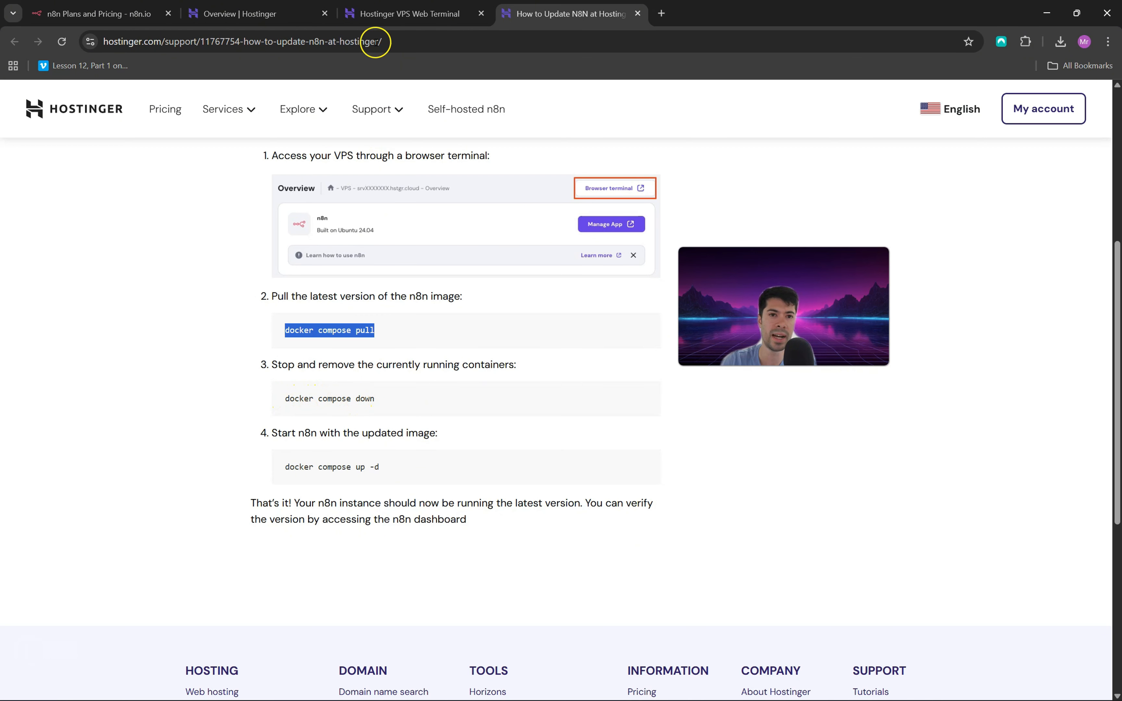
left_click(385, 10)
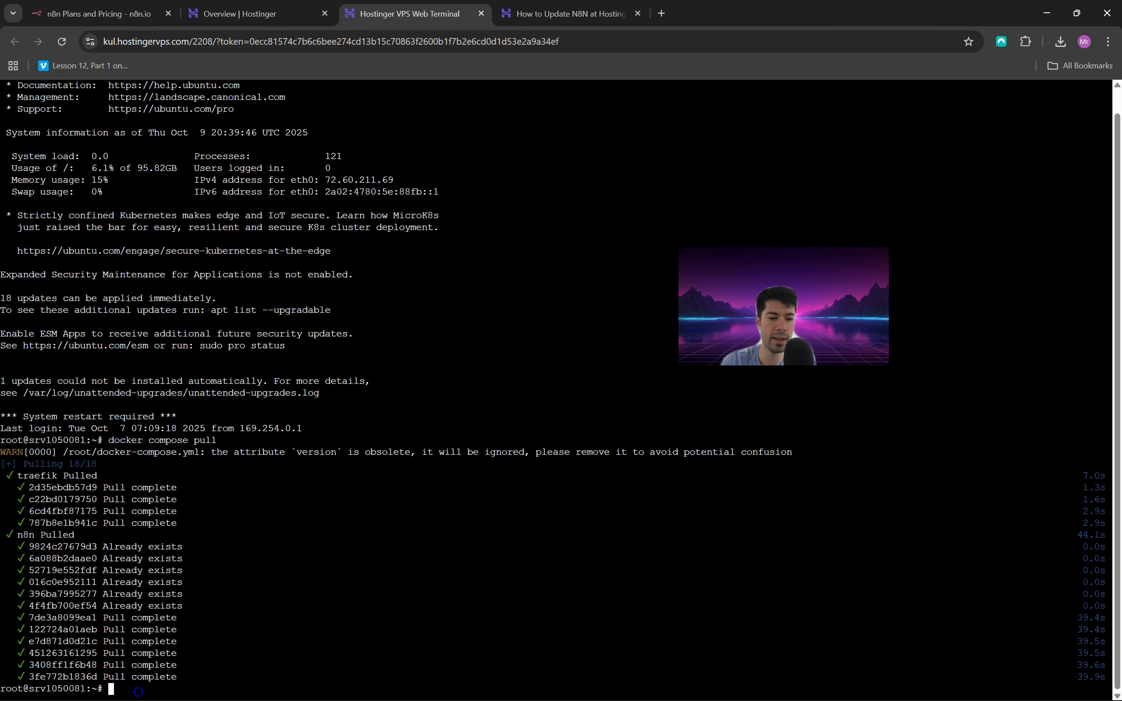
type("docker ")
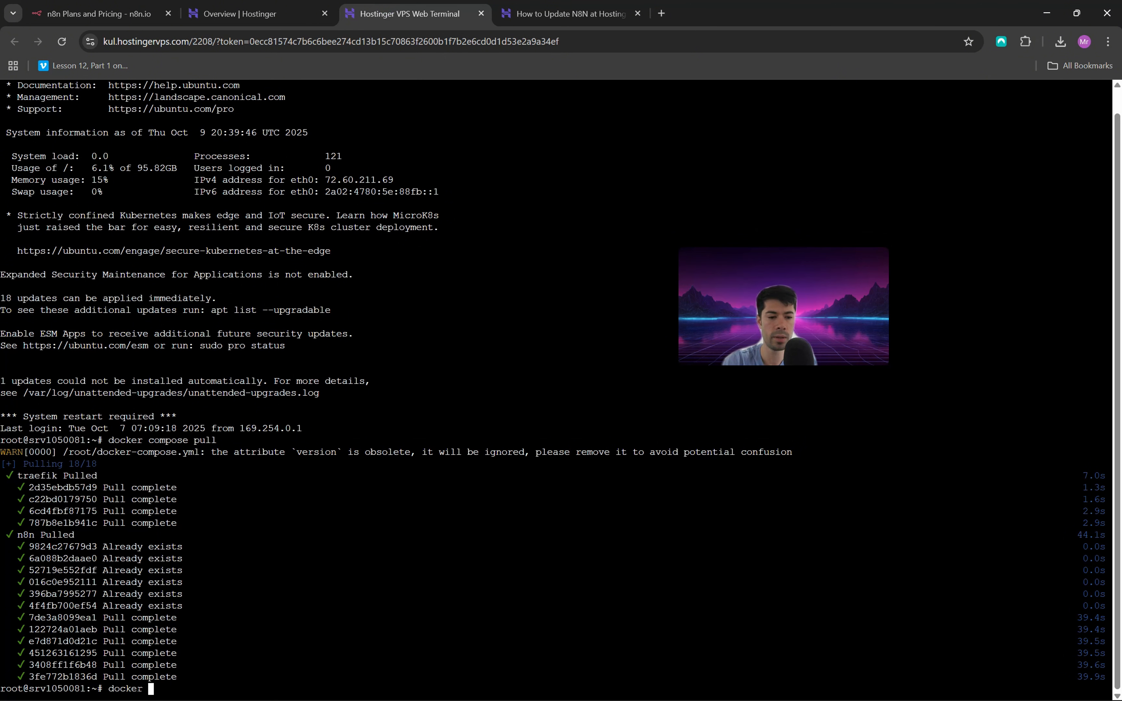
type("complose down")
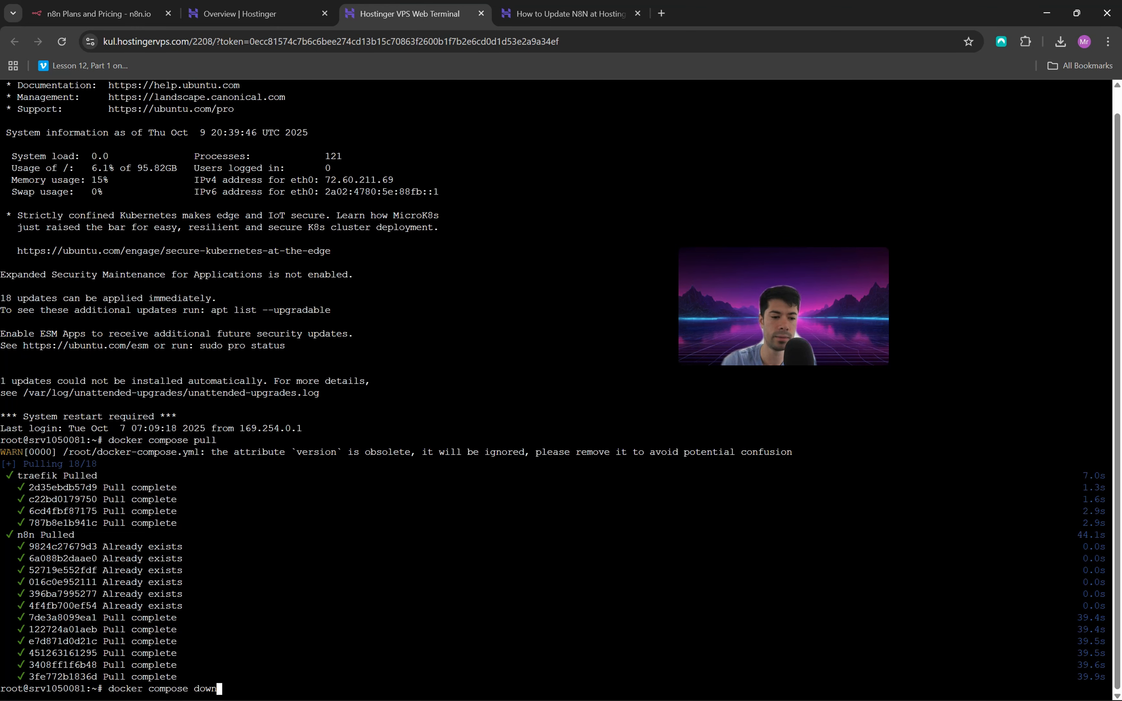
key("Return")
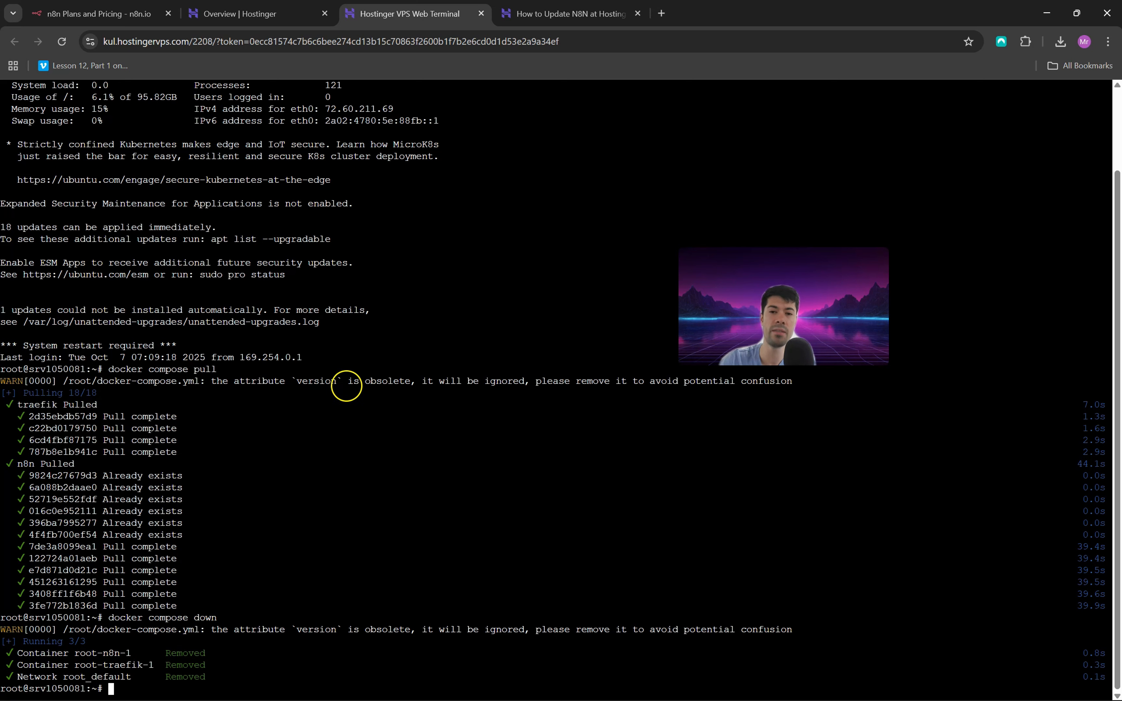
- Check the guide's last command and run docker compose up -d in the VPS terminal to start the updated n8n
left_click(545, 18)
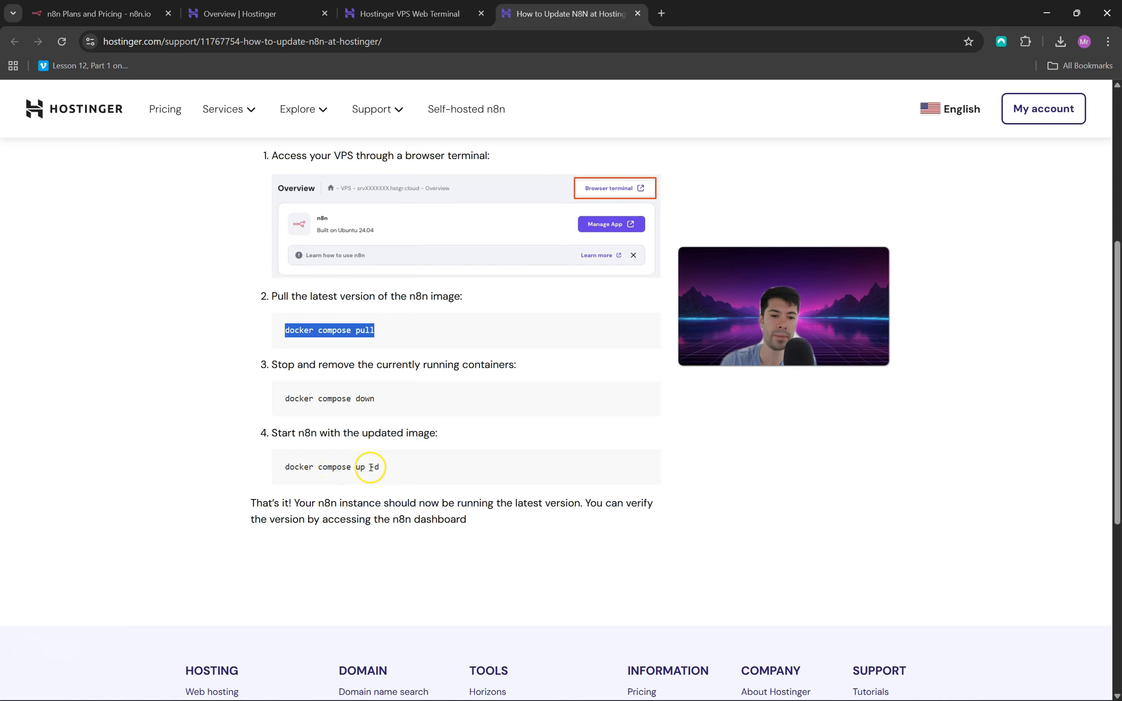
key("ctrl+shift+Tab")
type("dock")
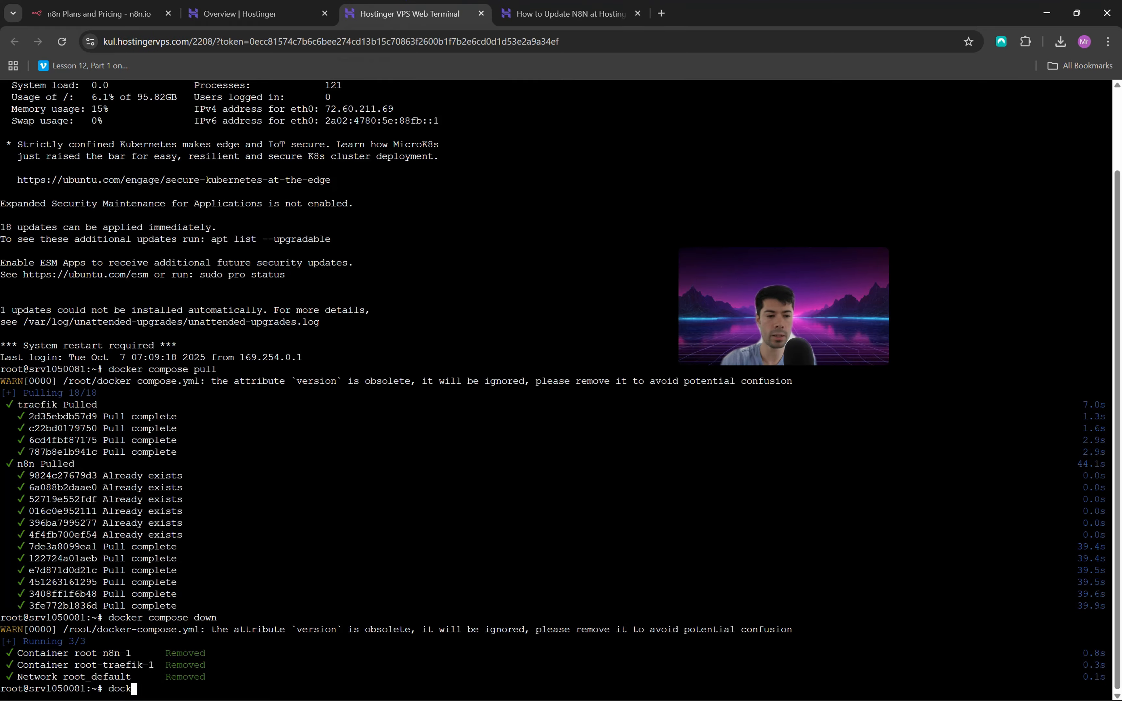
type("er compose up -d")
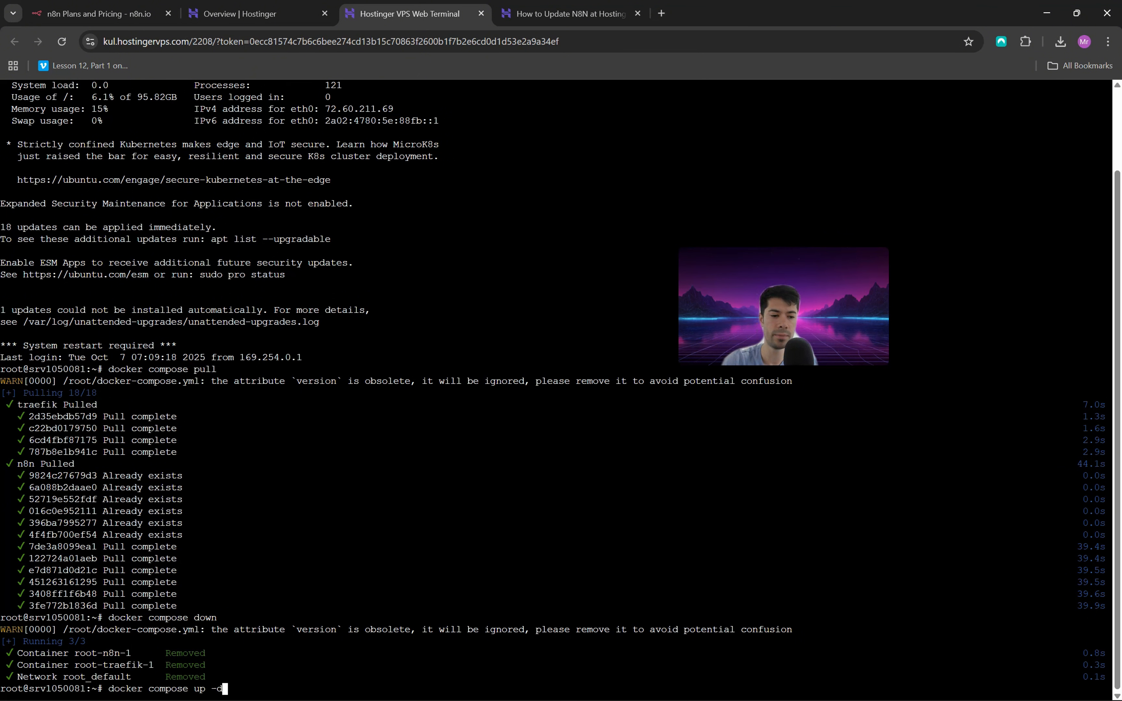
key("Return")
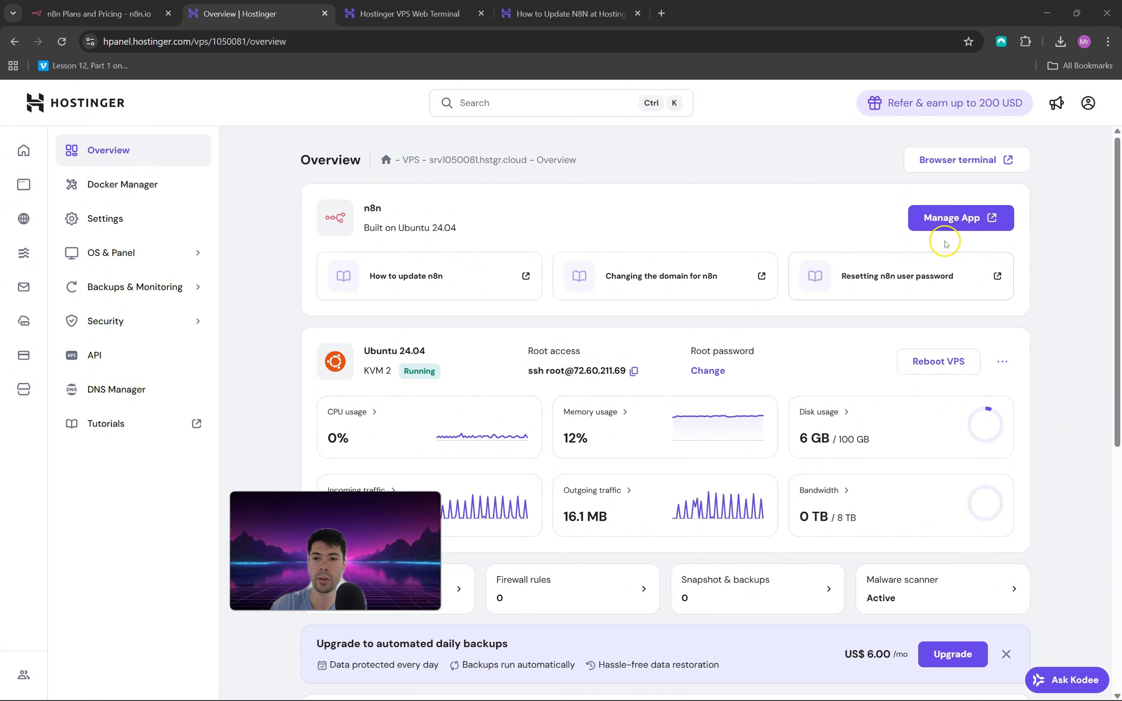
- Open the self-hosted n8n app from the VPS overview and display its credentials list
left_click(947, 222)
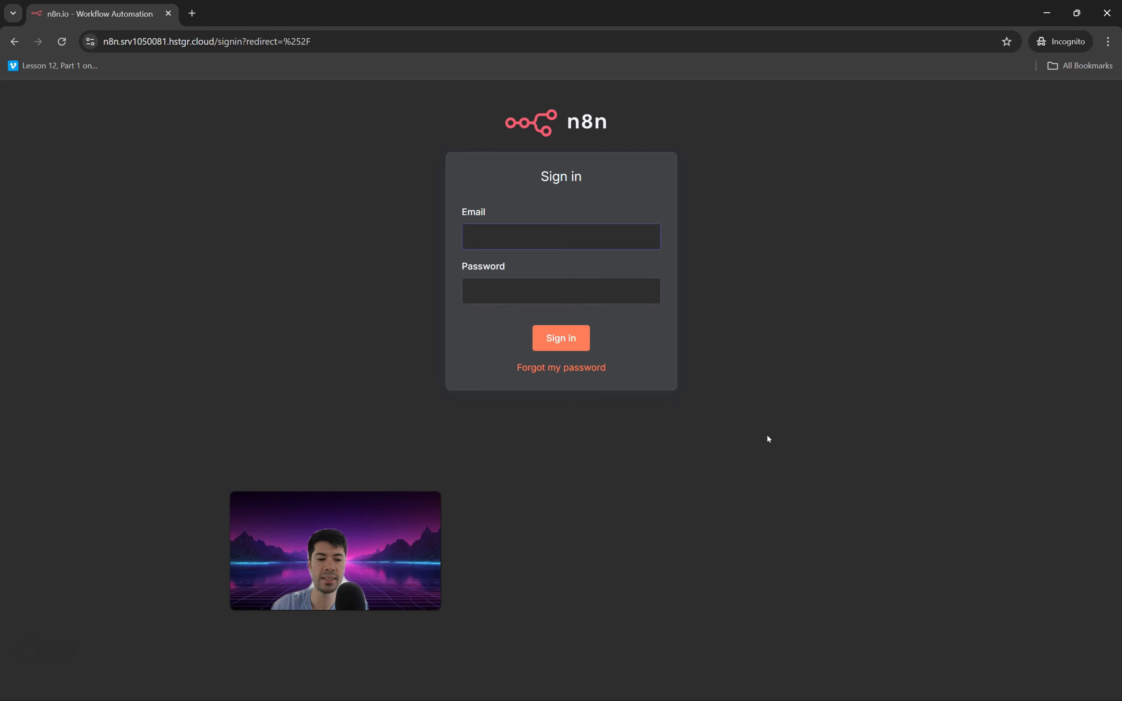
left_click(769, 424)
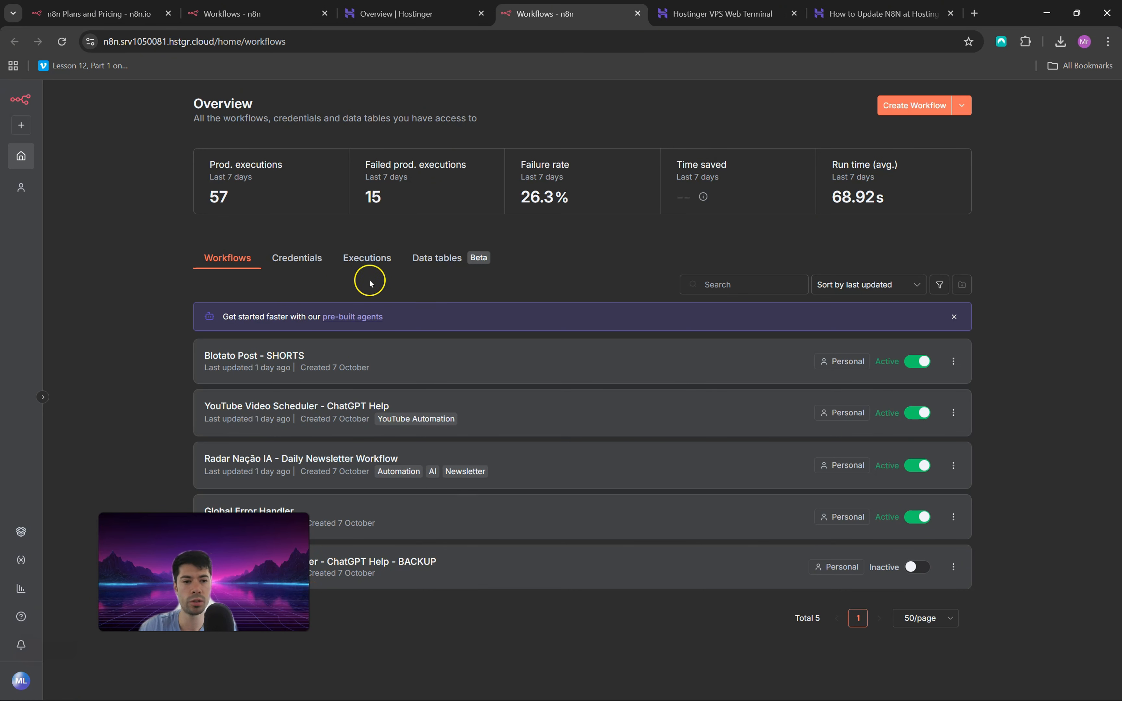
left_click(302, 260)
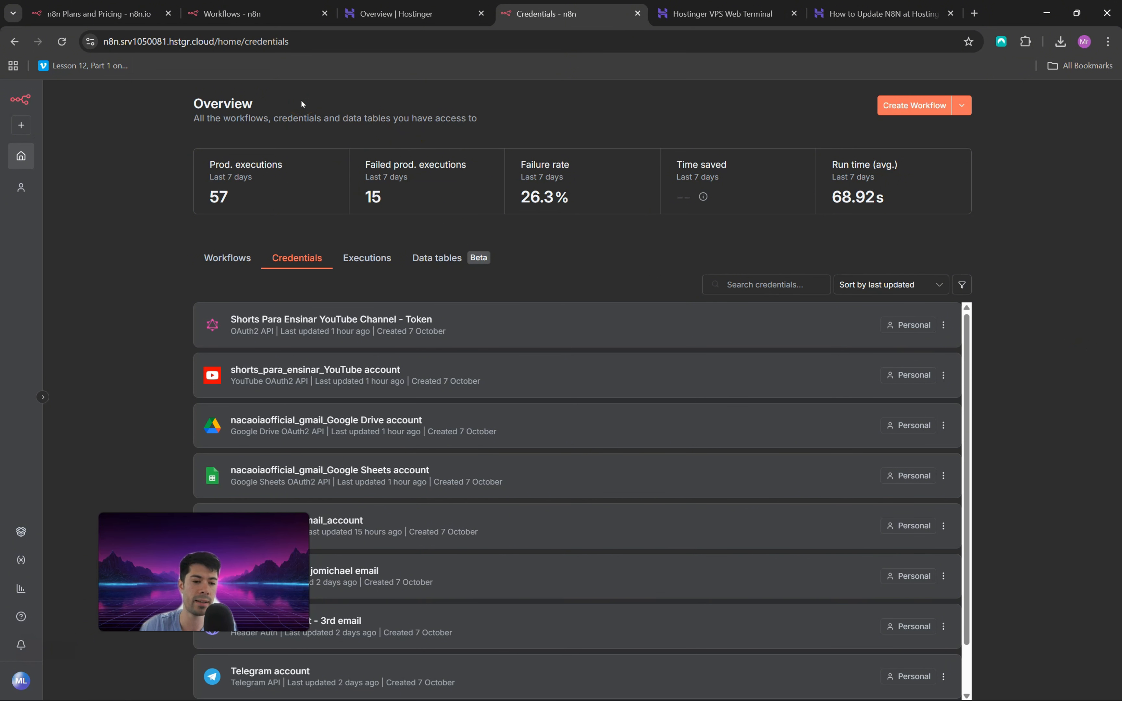
- Browse the credentials of the n8n Cloud instance and open the Blotato account credential to view its connection fields
left_click(251, 15)
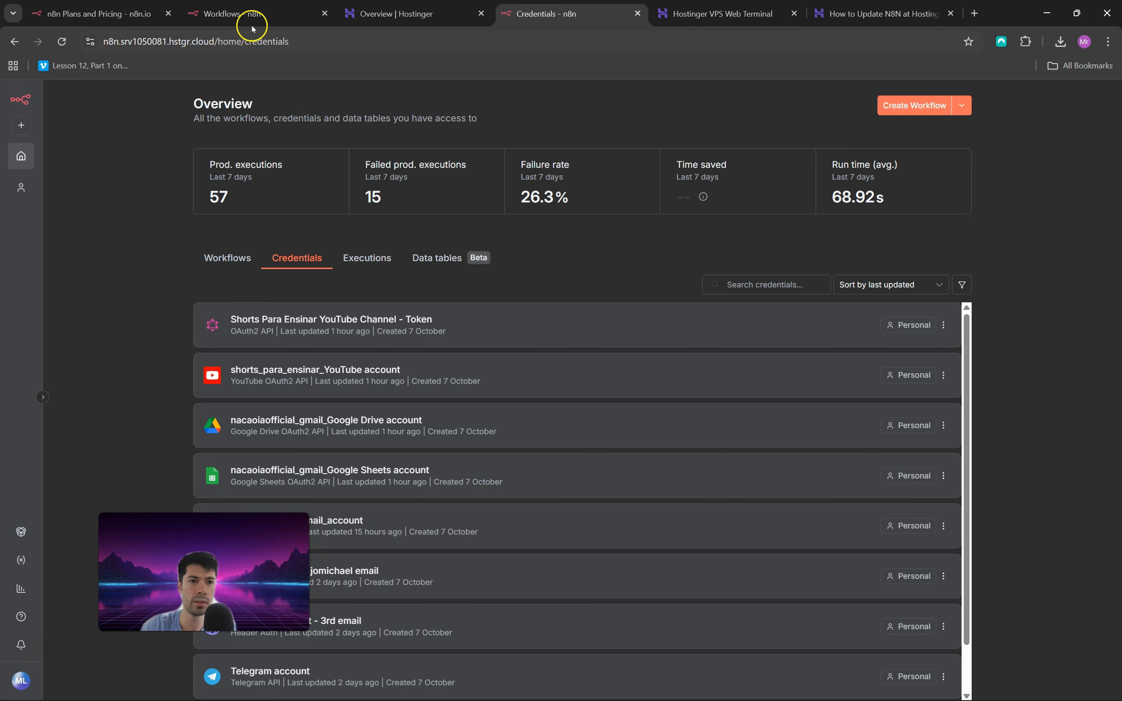
left_click(311, 259)
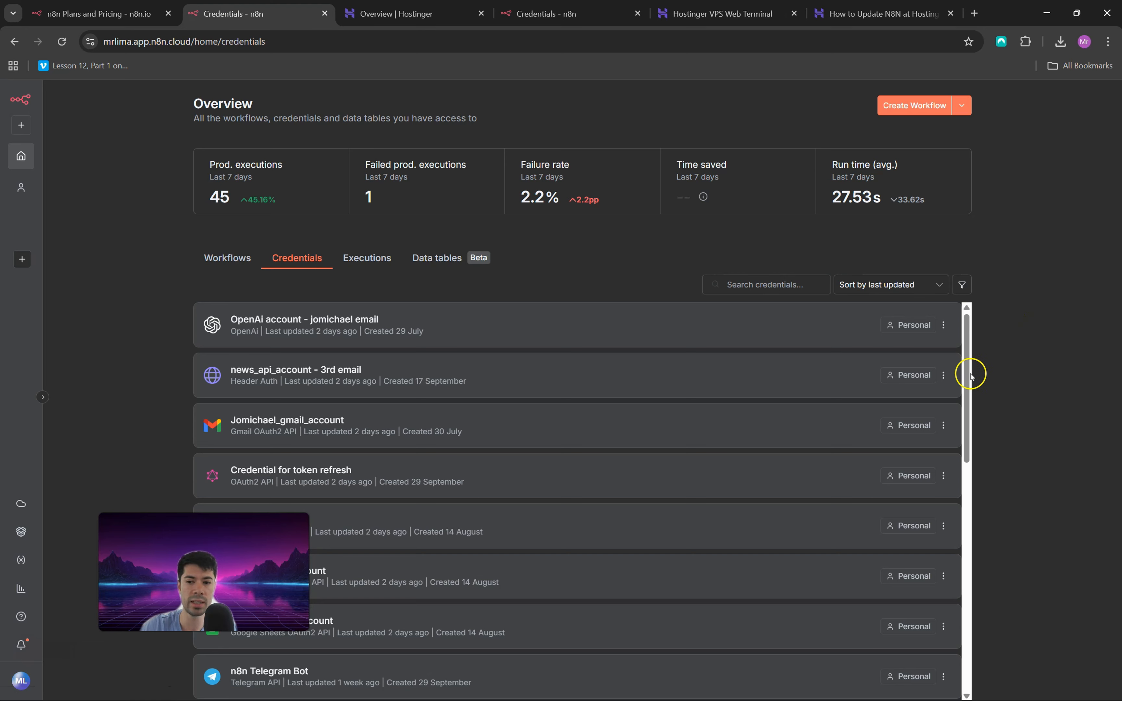
left_click_drag(967, 378, 967, 597)
scroll(734, 489, "up", 7)
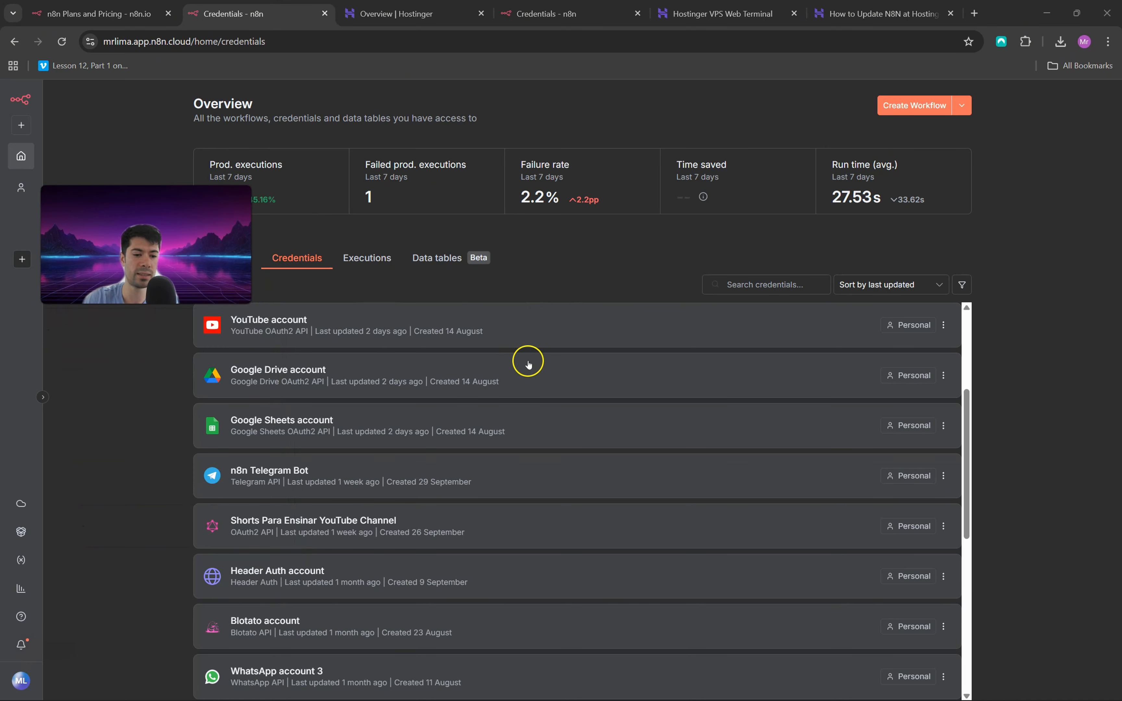
scroll(483, 405, "down", 1)
left_click(293, 555)
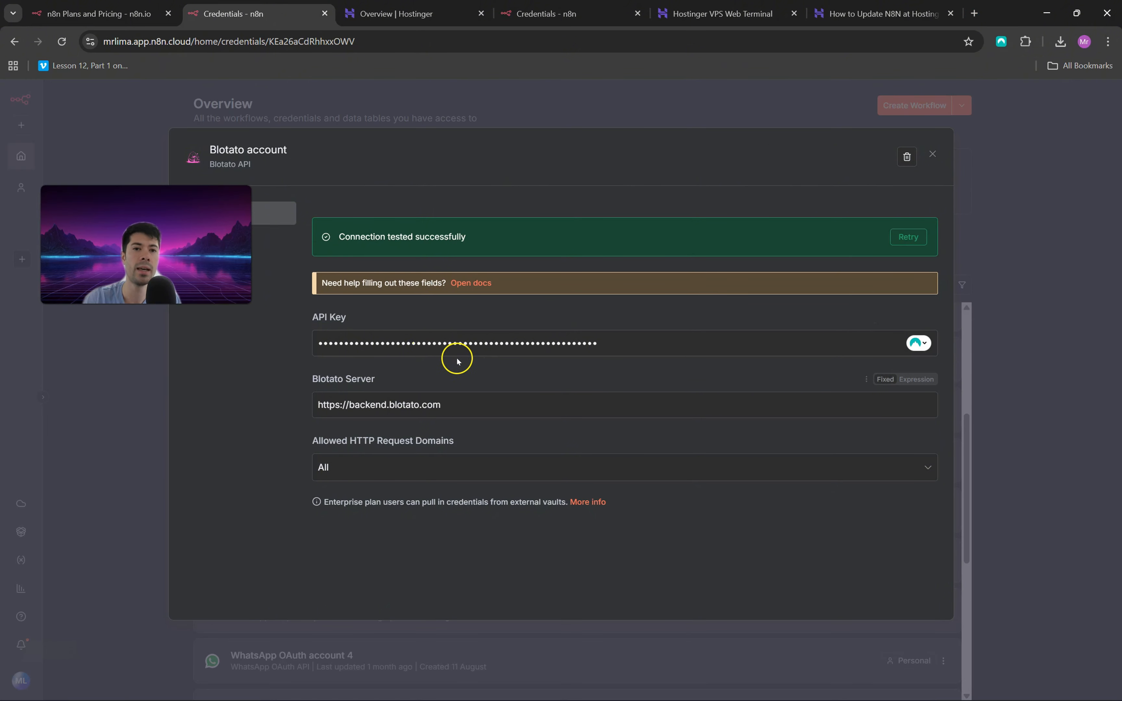
- Go back to the self-hosted n8n instance and open the dialog for creating a new credential
left_click(571, 16)
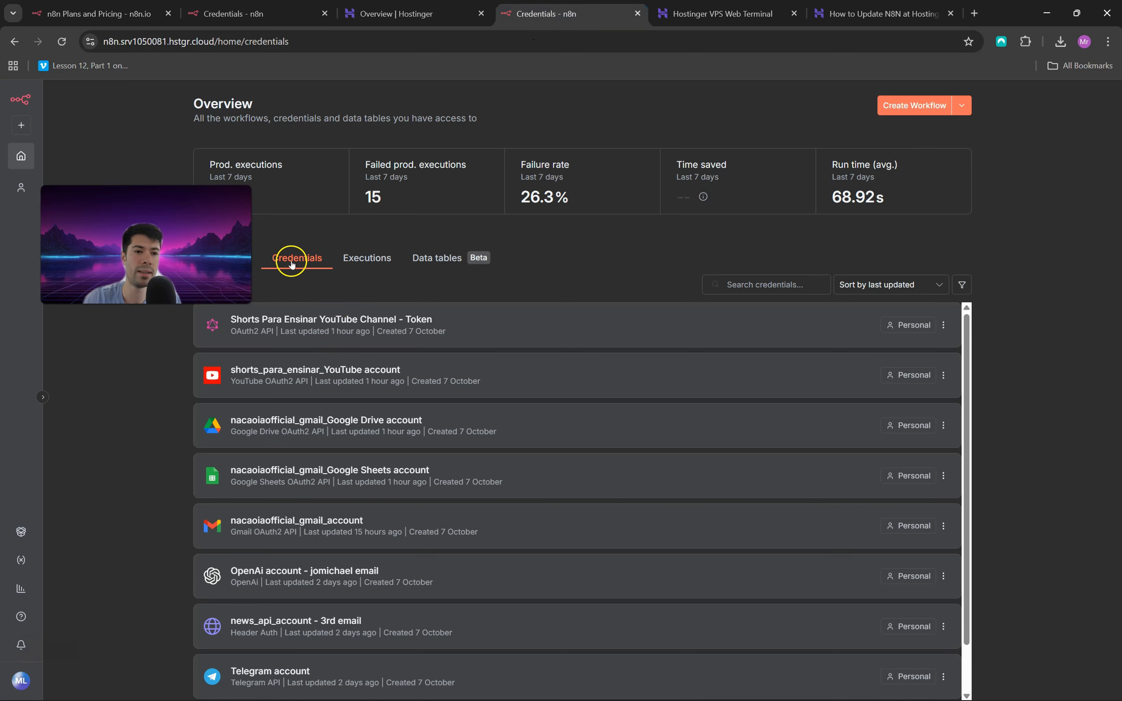
left_click(959, 97)
left_click(932, 135)
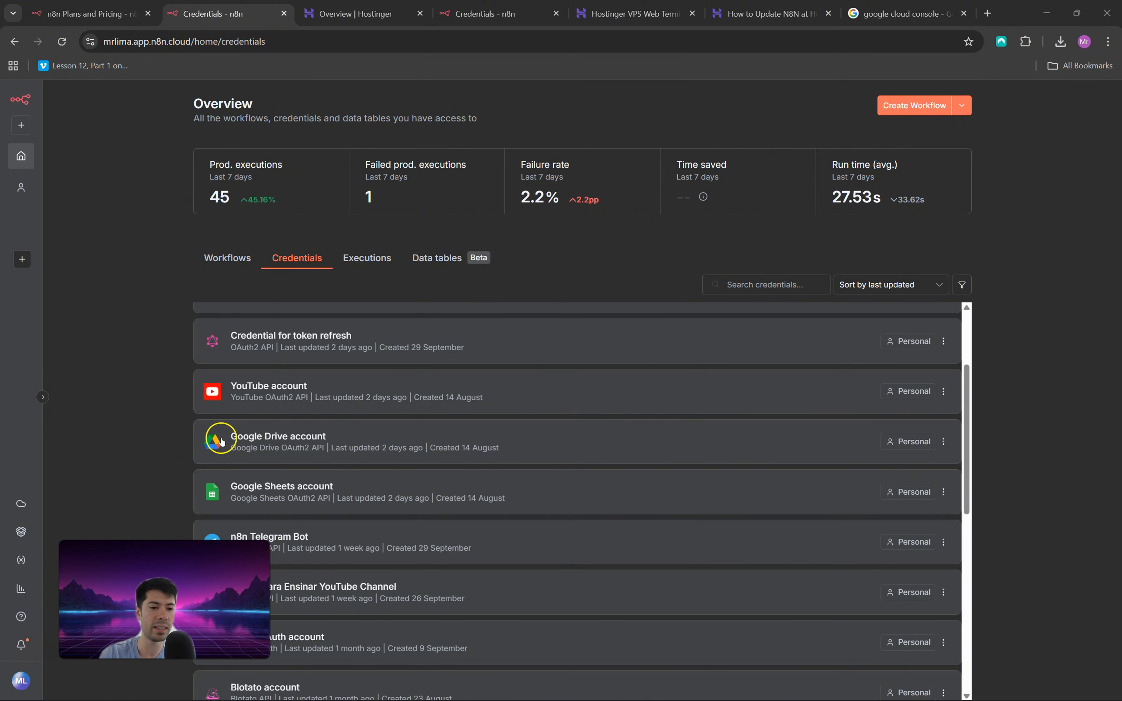
- Open the Google Cloud Console from the Google search results
left_click(509, 5)
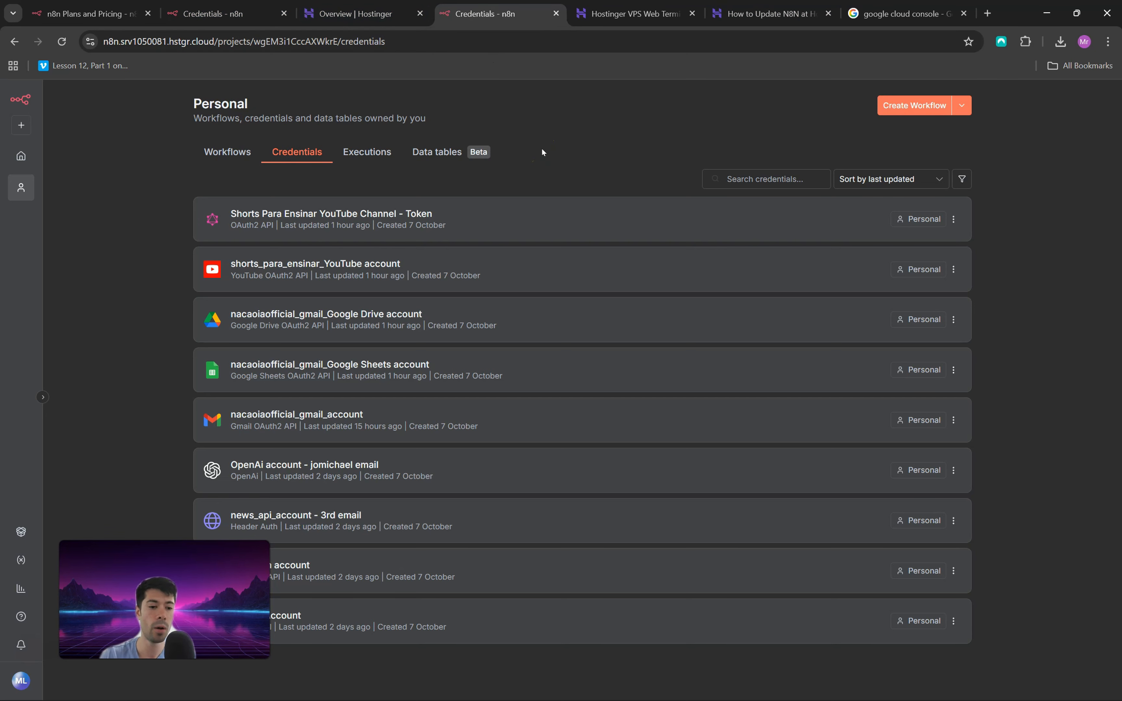
left_click(904, 13)
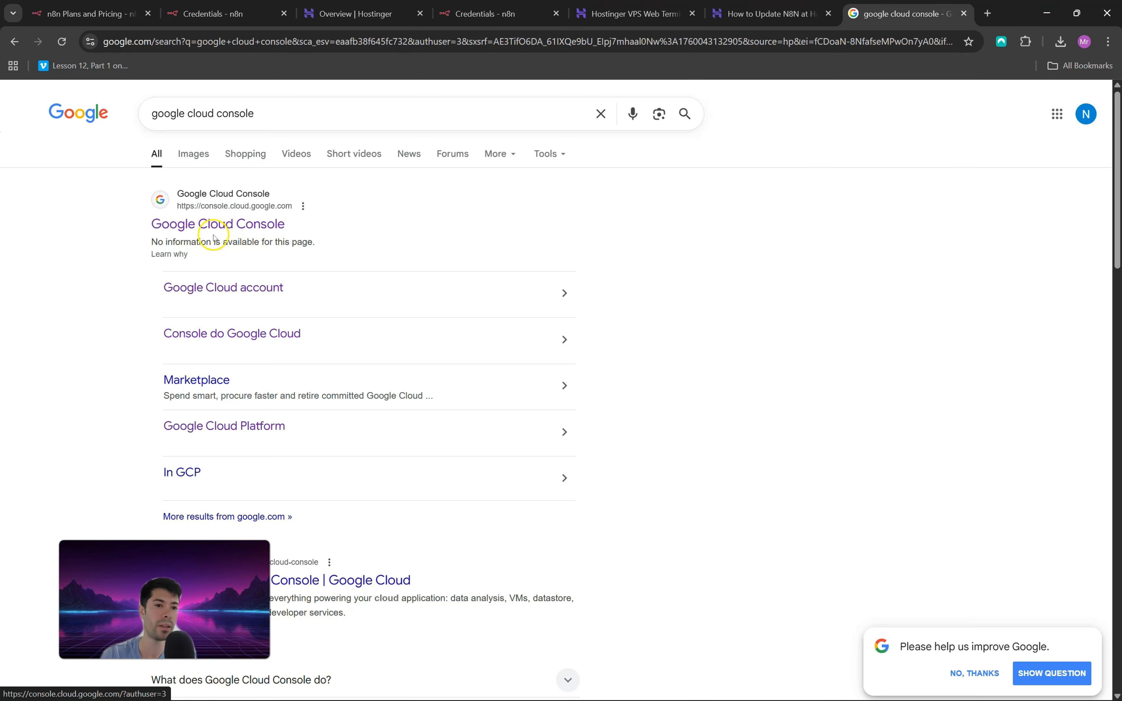
left_click(216, 222)
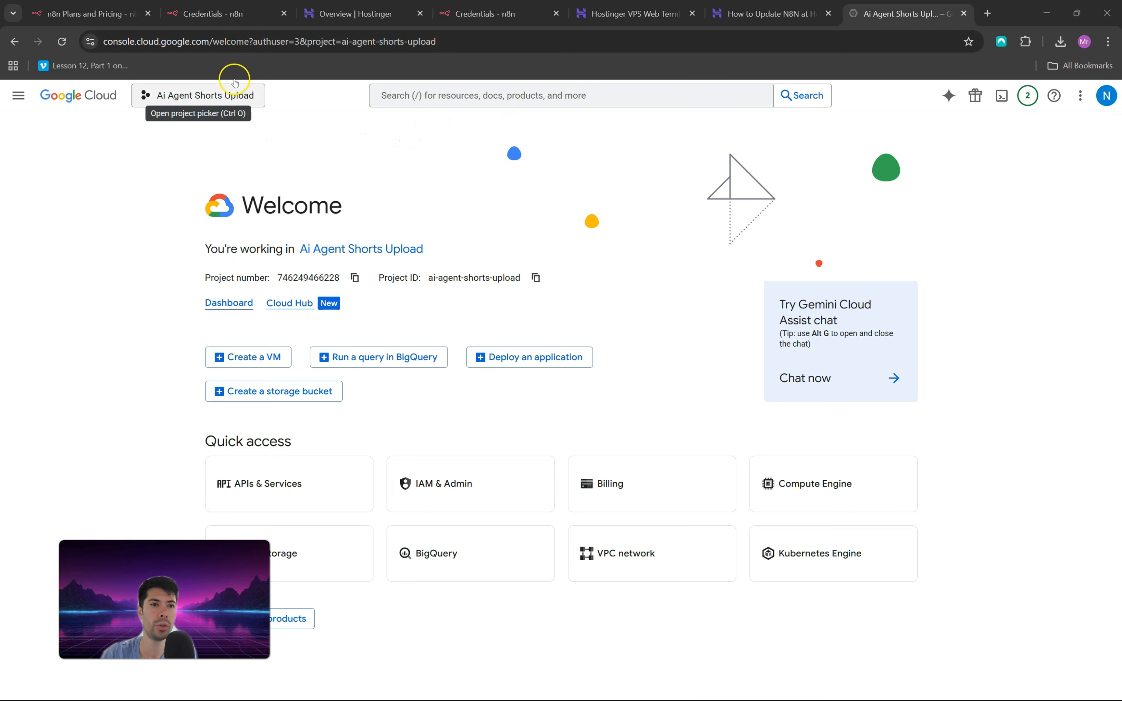
- Check the Google credentials listed in the n8n Cloud instance against the Ai Agent Shorts Upload project in Google Cloud
left_click(232, 16)
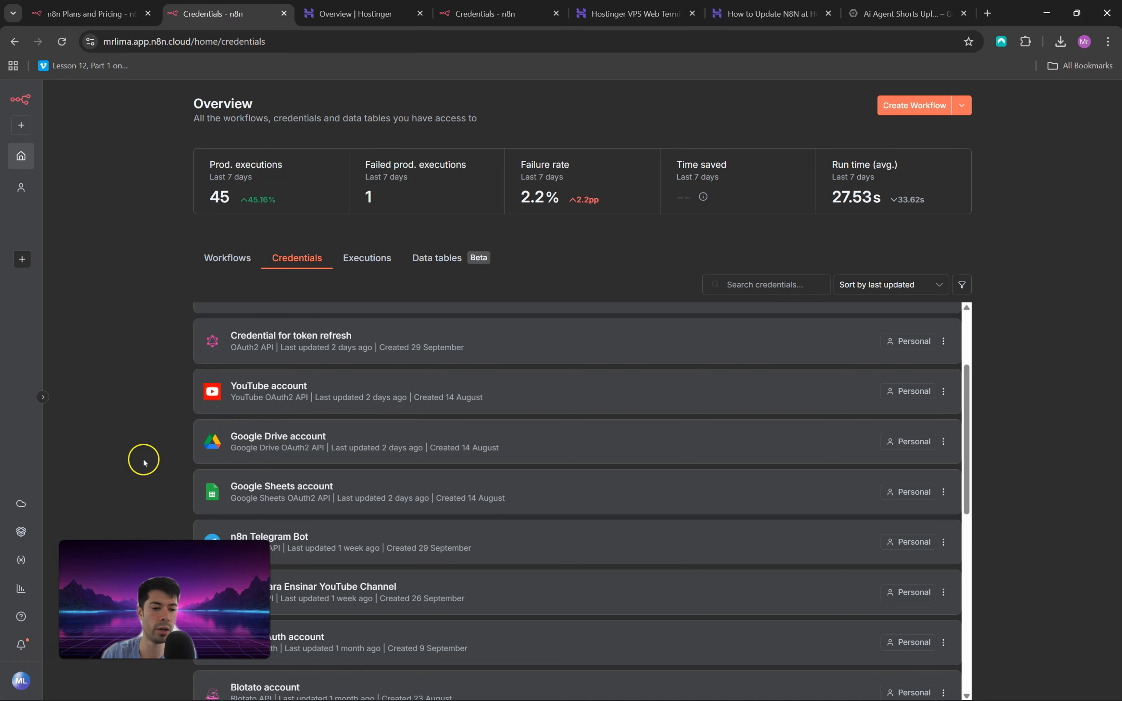
left_click(902, 14)
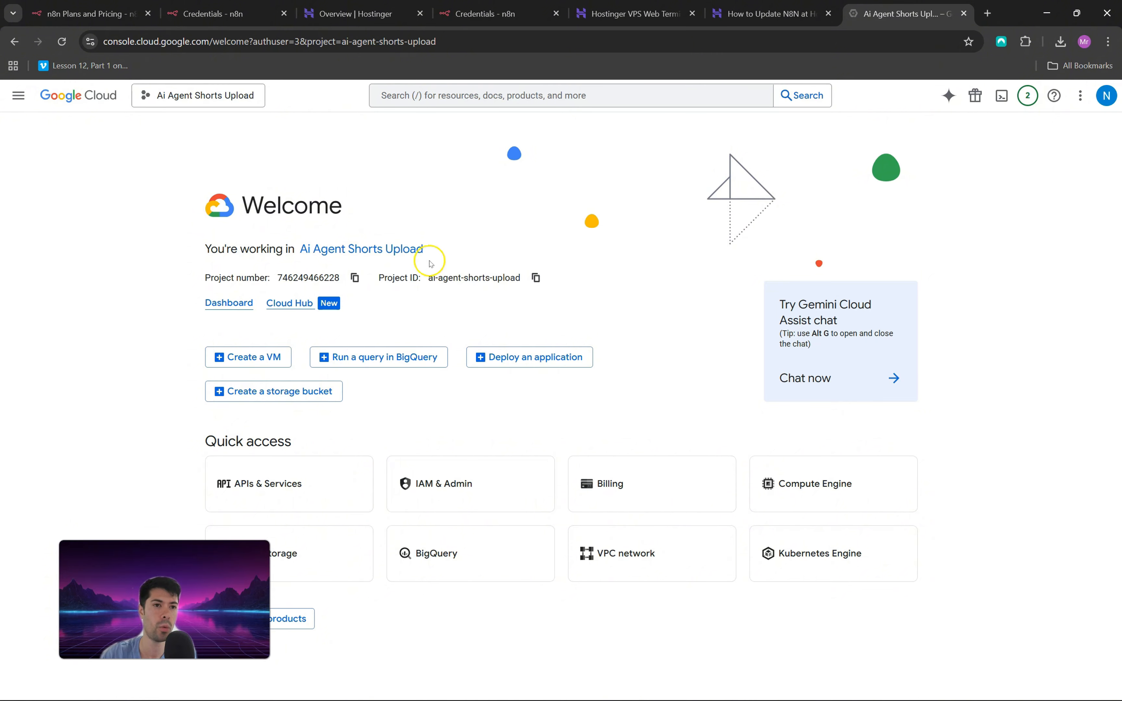
left_click(199, 13)
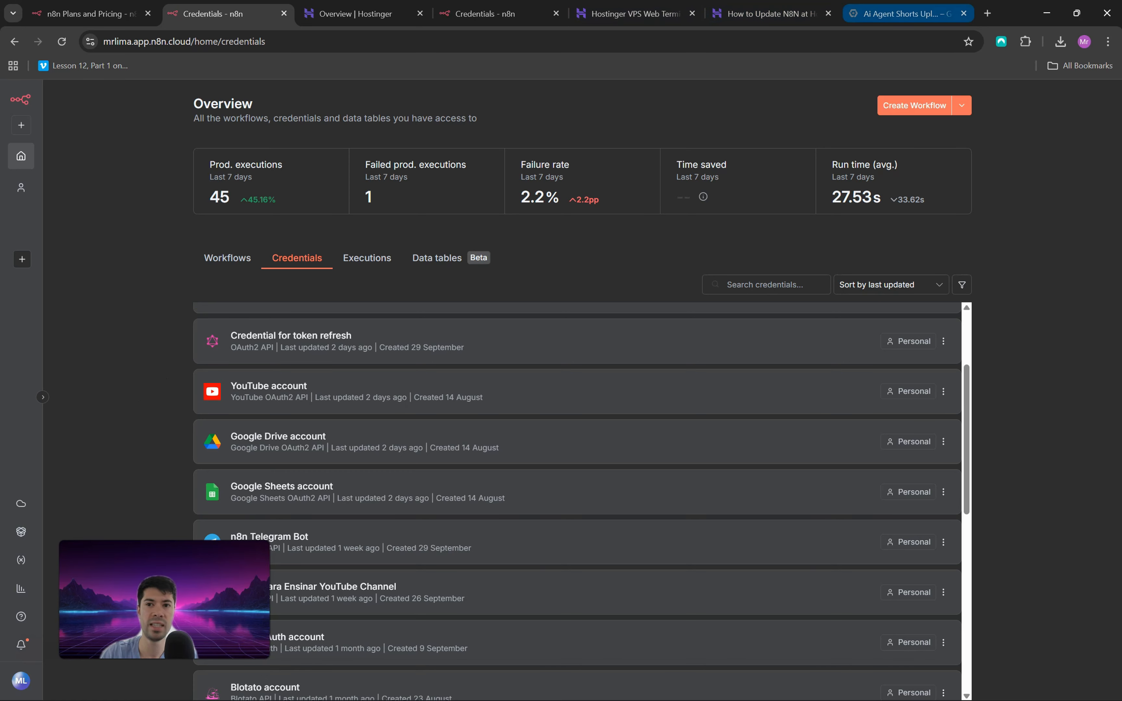
left_click(902, 13)
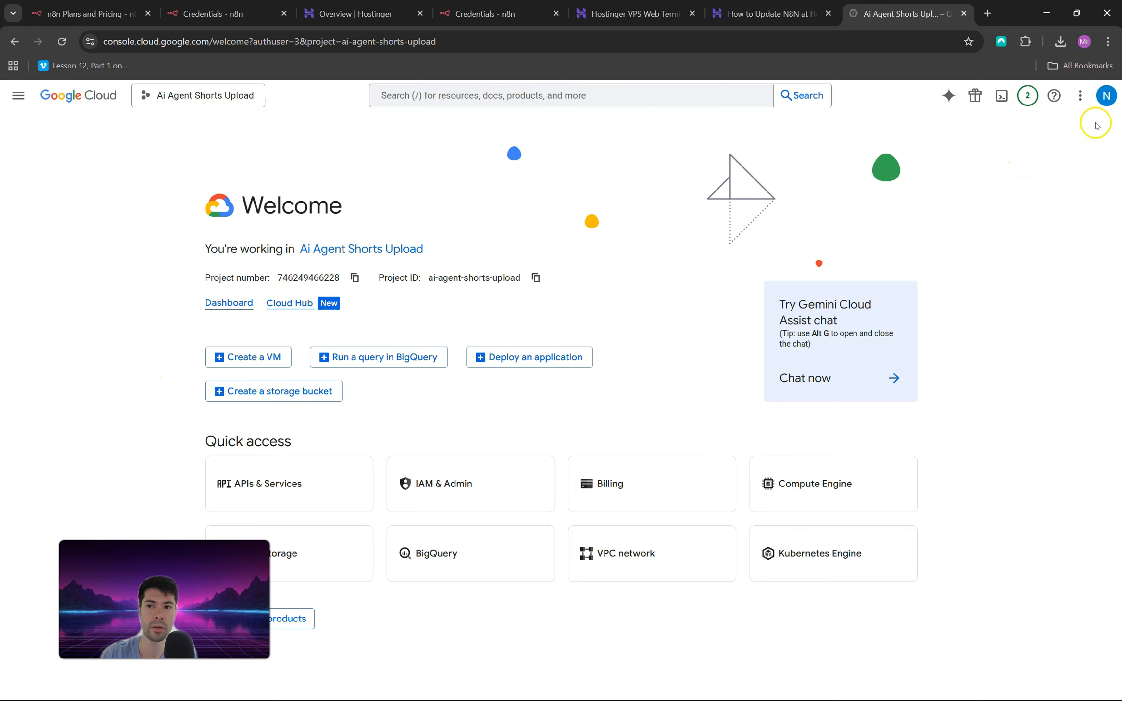
- Open the Ai Agent Posting Shorts OAuth client under the Google Cloud APIs & Services and locate its authorized redirect URIs
left_click(270, 485)
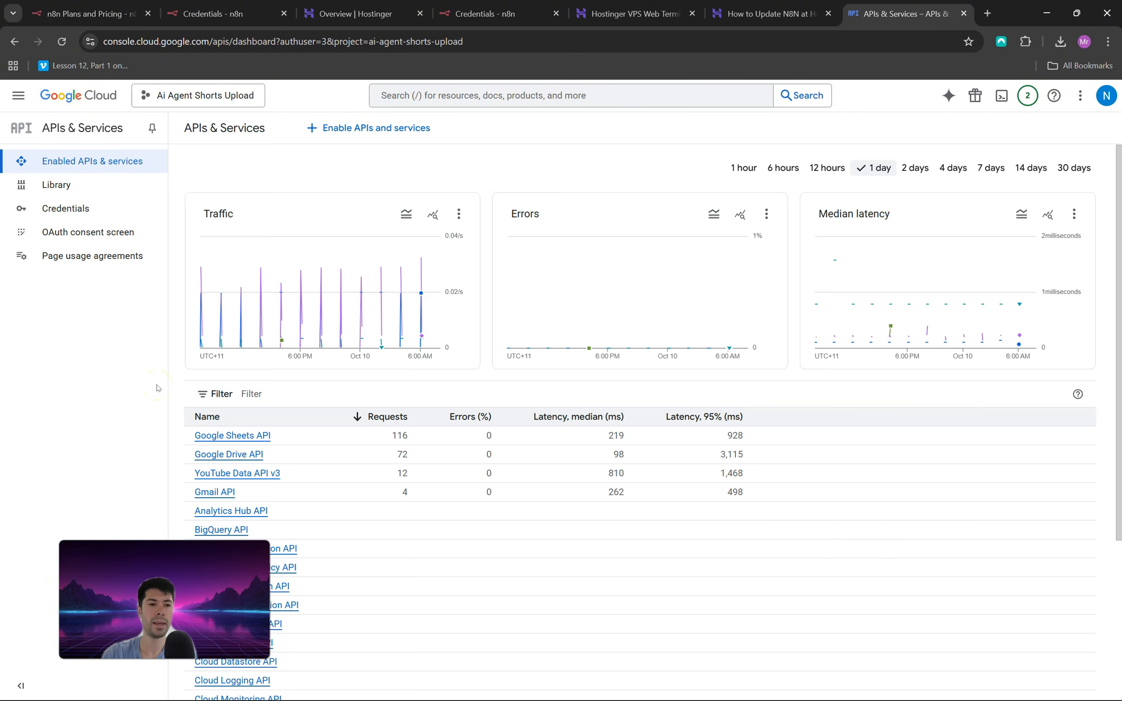
left_click(110, 230)
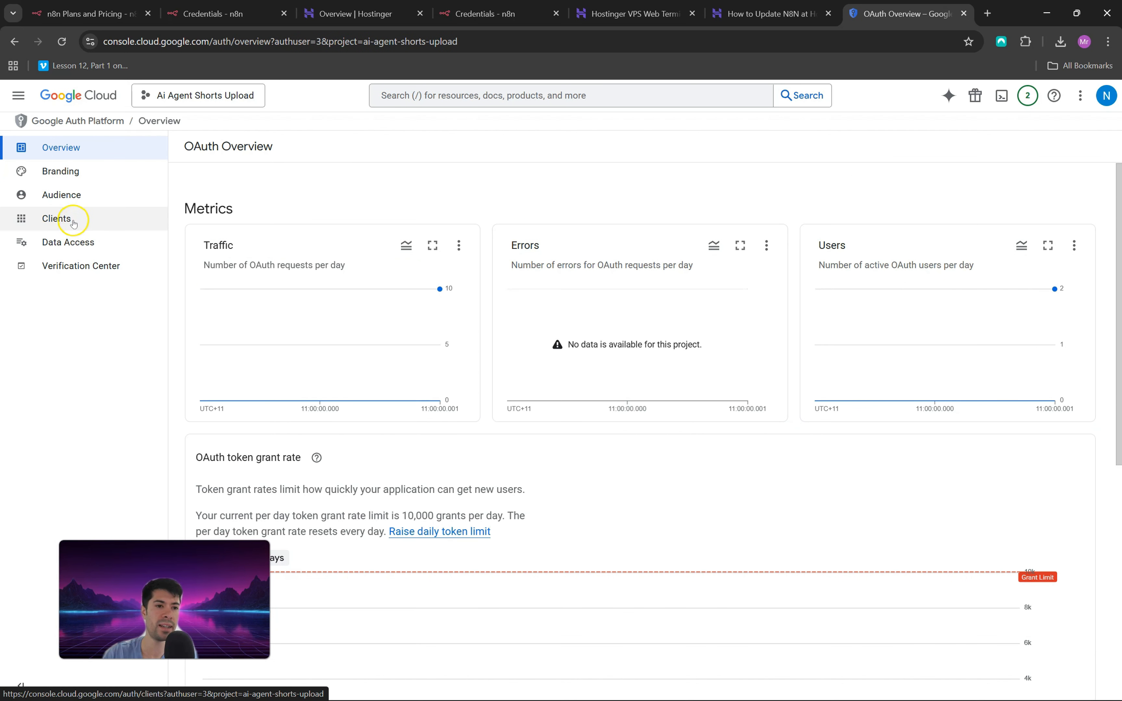
left_click(74, 224)
left_click(259, 239)
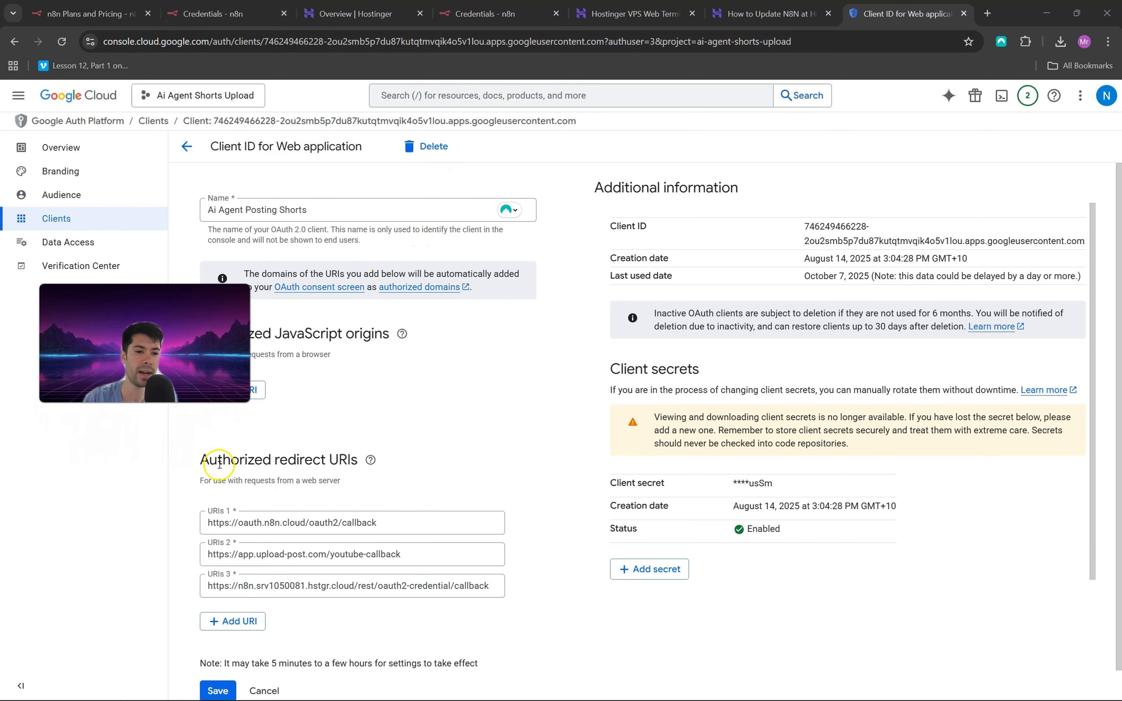
left_click_drag(201, 459, 356, 460)
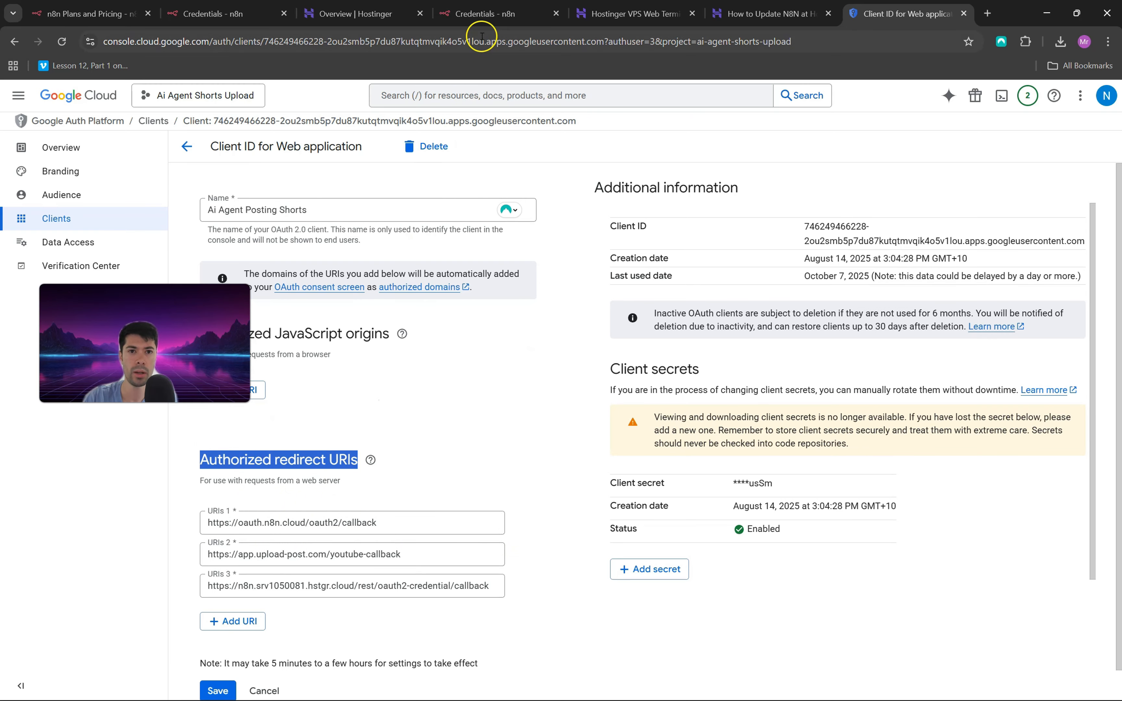
- Create a new Google Drive OAuth2 API credential in the self-hosted n8n instance
left_click(488, 13)
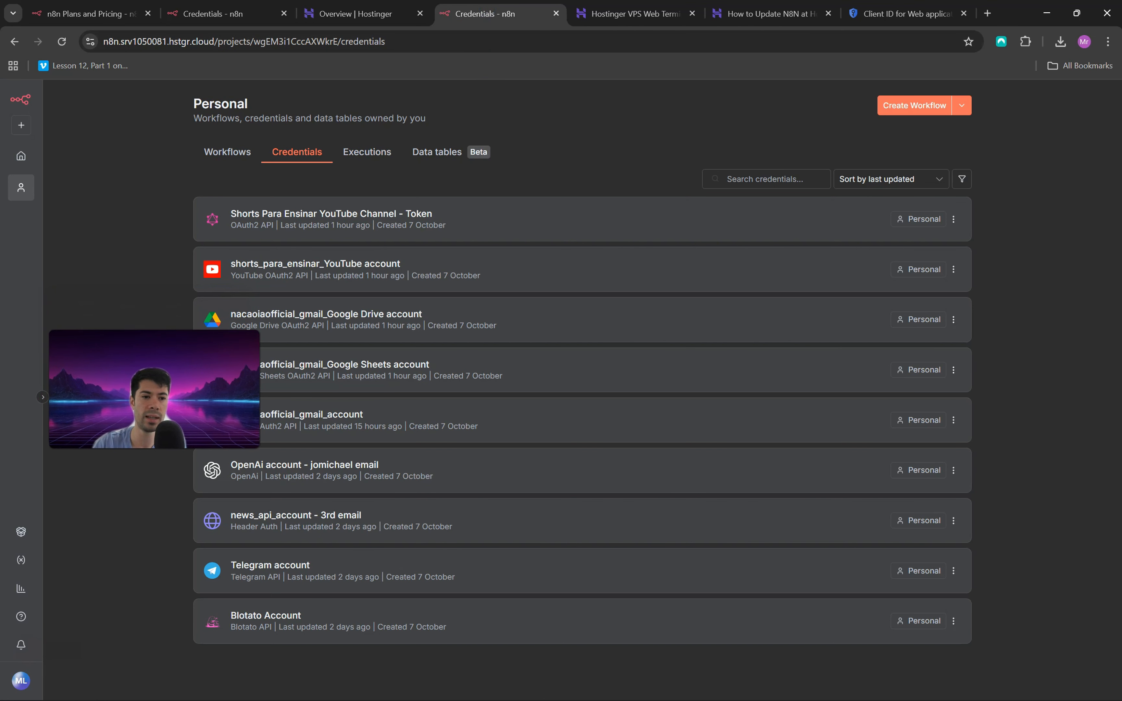
left_click(962, 105)
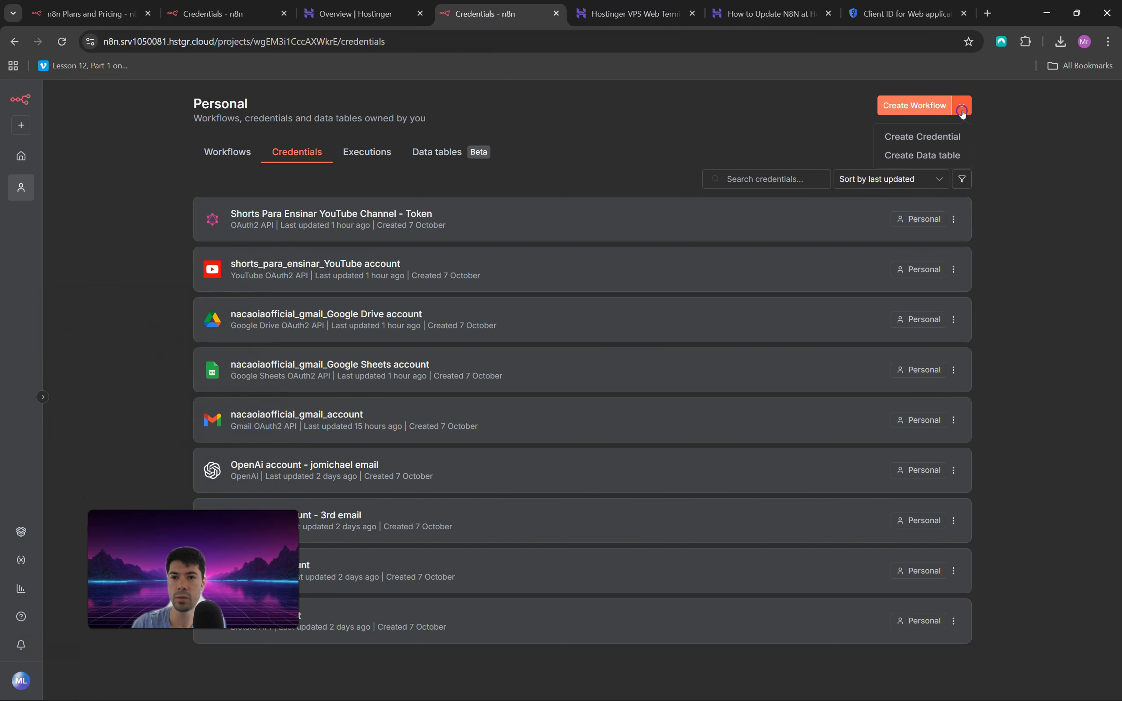
left_click(941, 145)
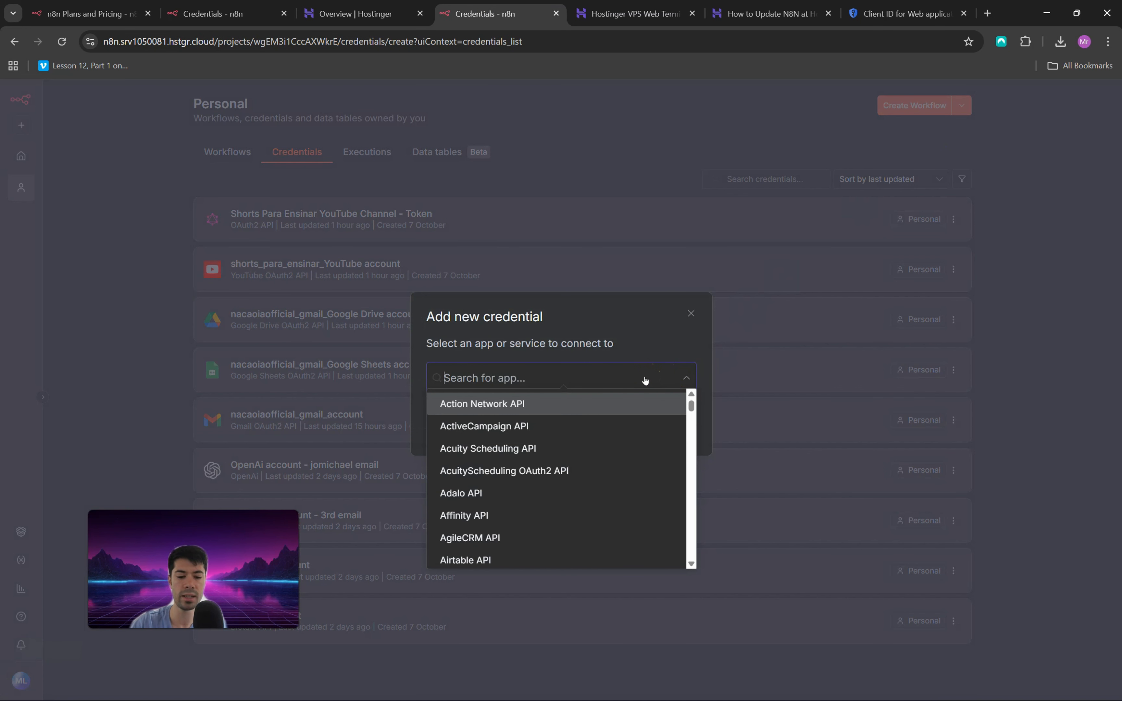
type("google")
left_click(492, 309)
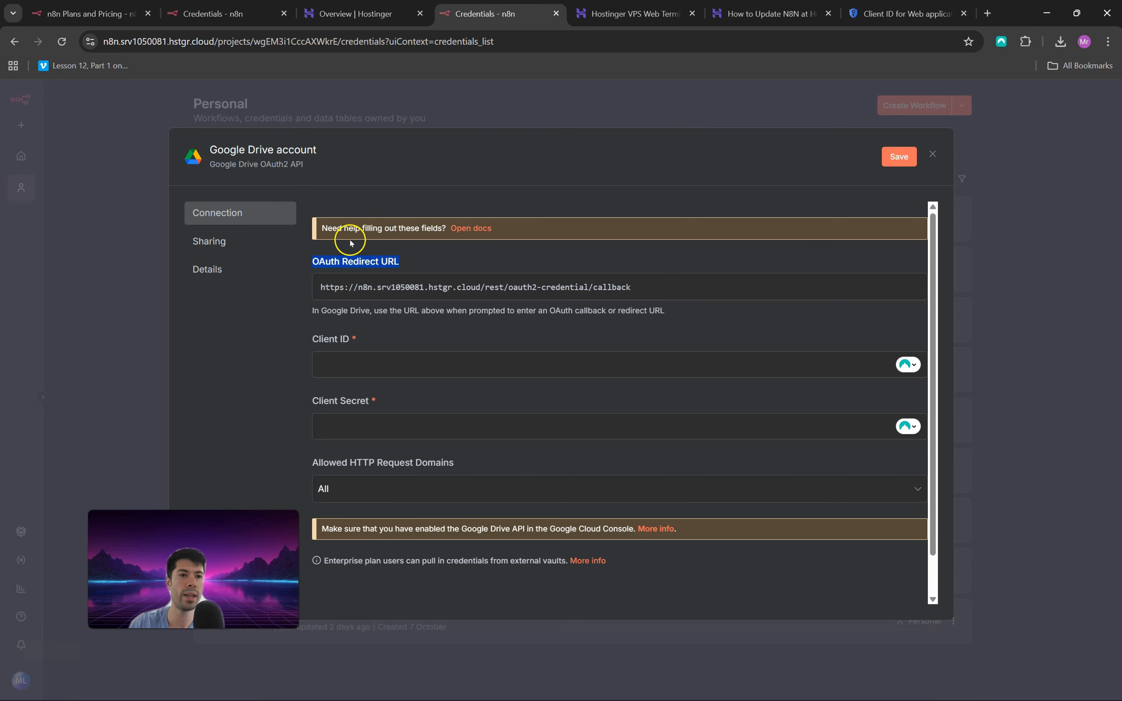
- Copy the Google Drive credential's OAuth Redirect URL and check it against URIs 3 of the Google OAuth client's authorized redirect URIs
mouse_move(227, 14)
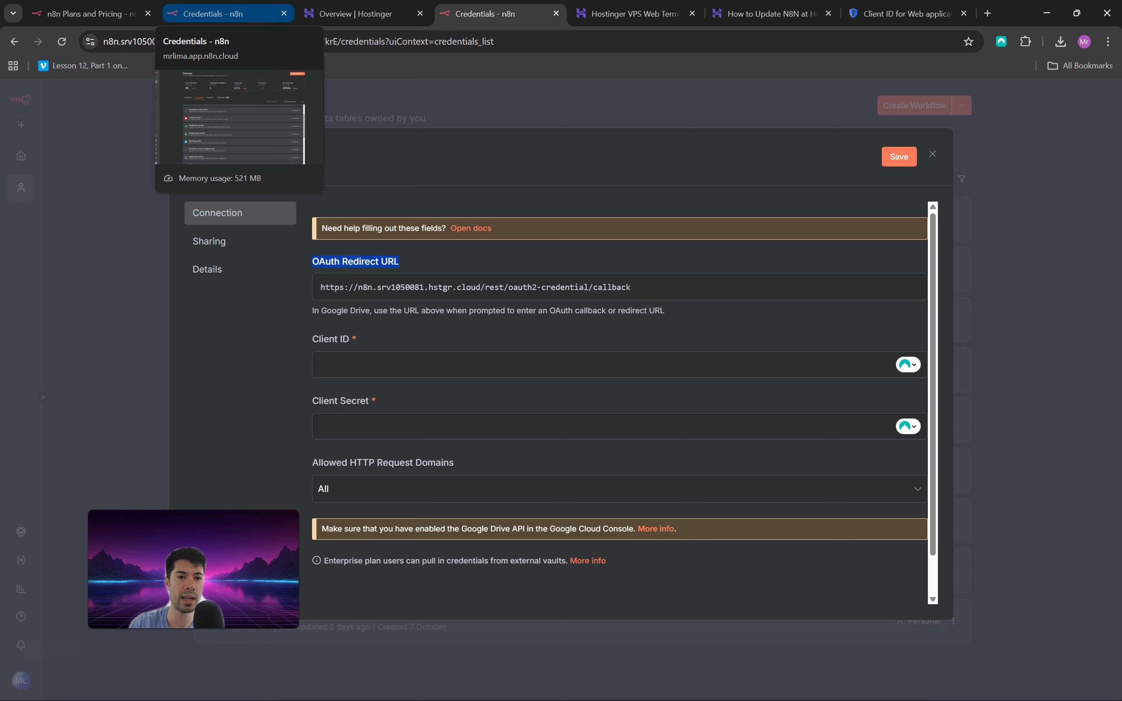
left_click(856, 286)
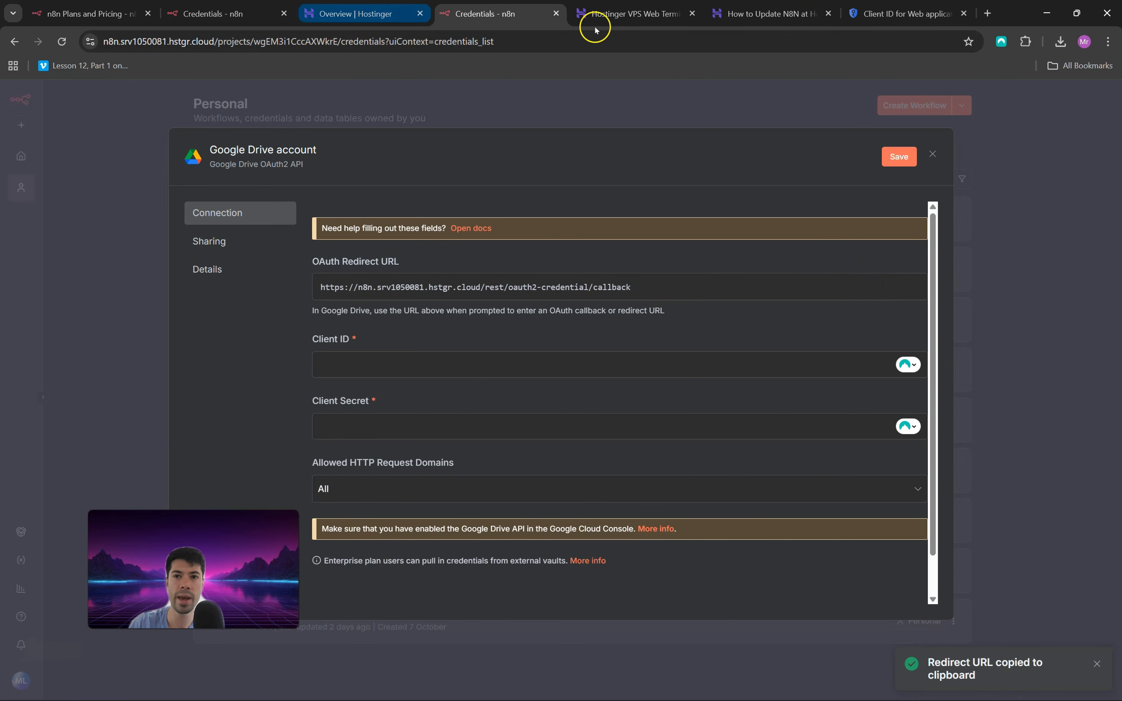
left_click(929, 14)
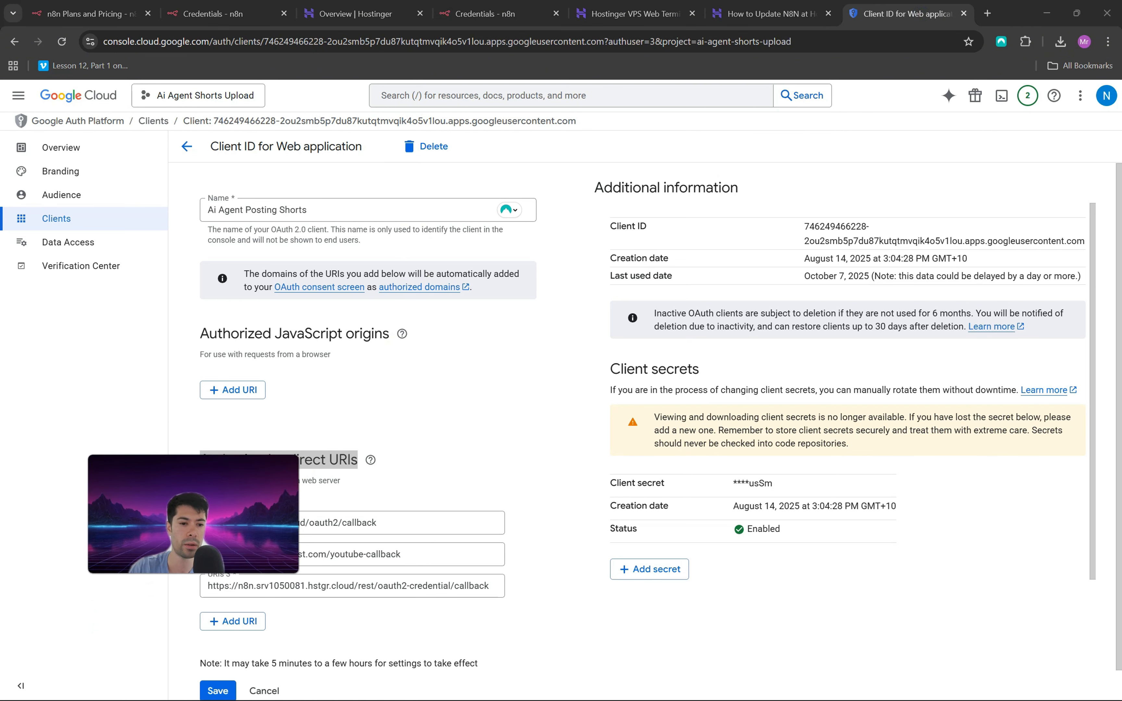
left_click(239, 621)
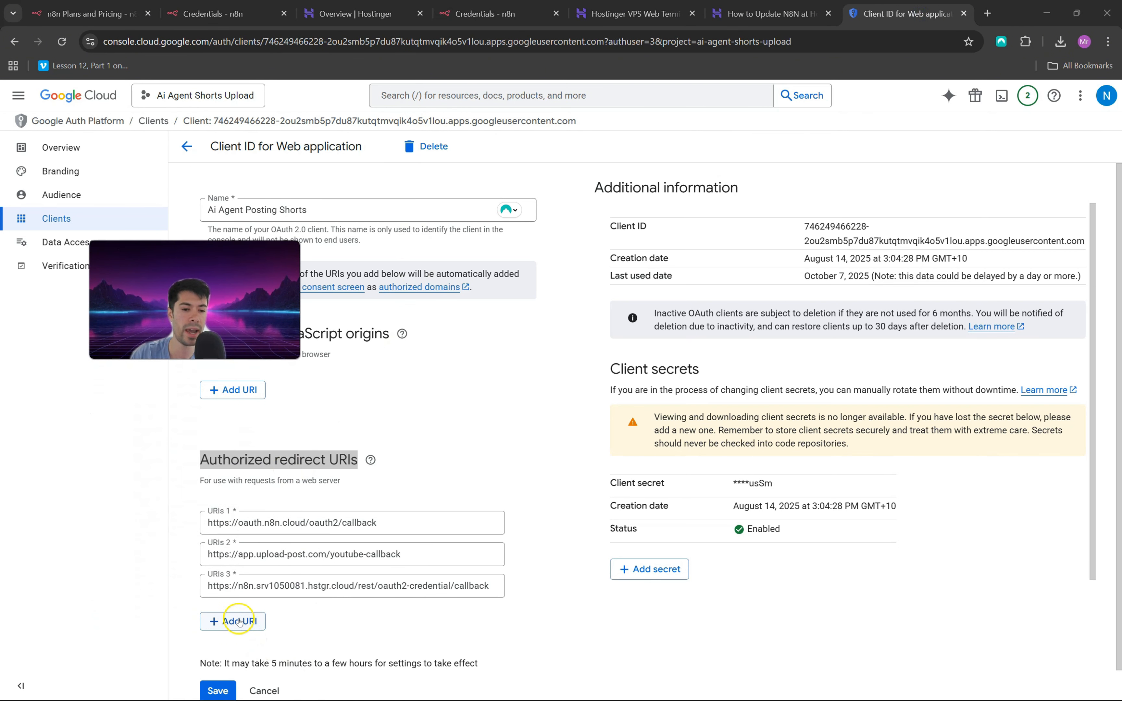
left_click(284, 588)
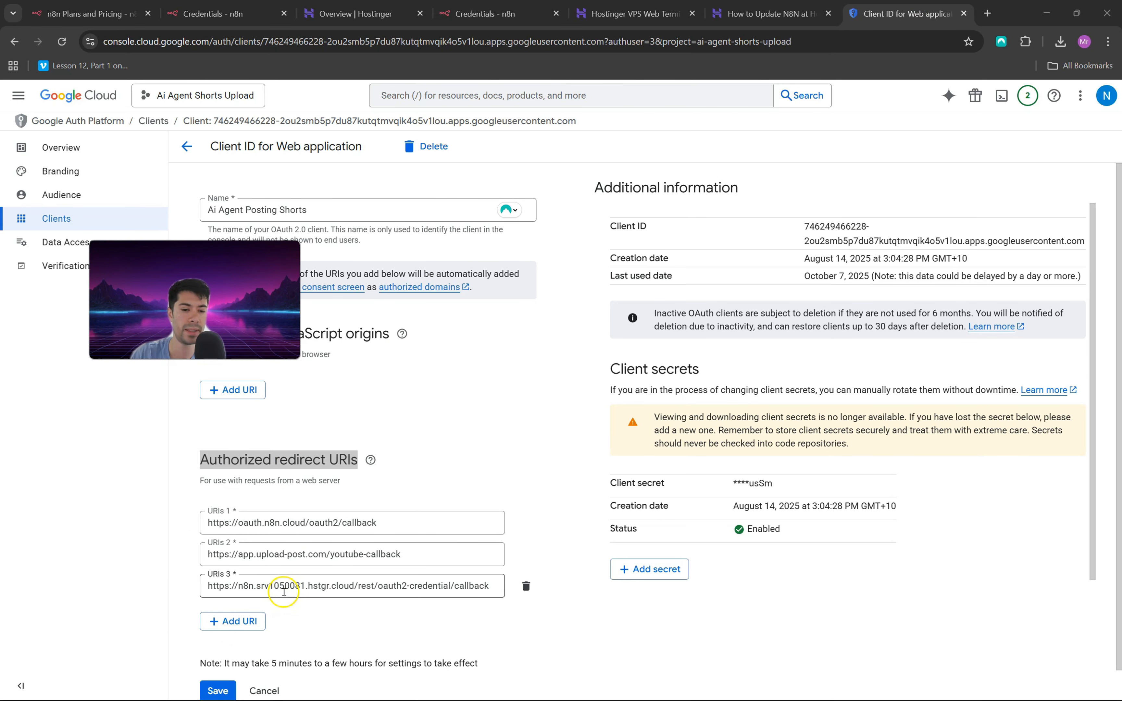
scroll(284, 589, "down", 1)
left_click(224, 659)
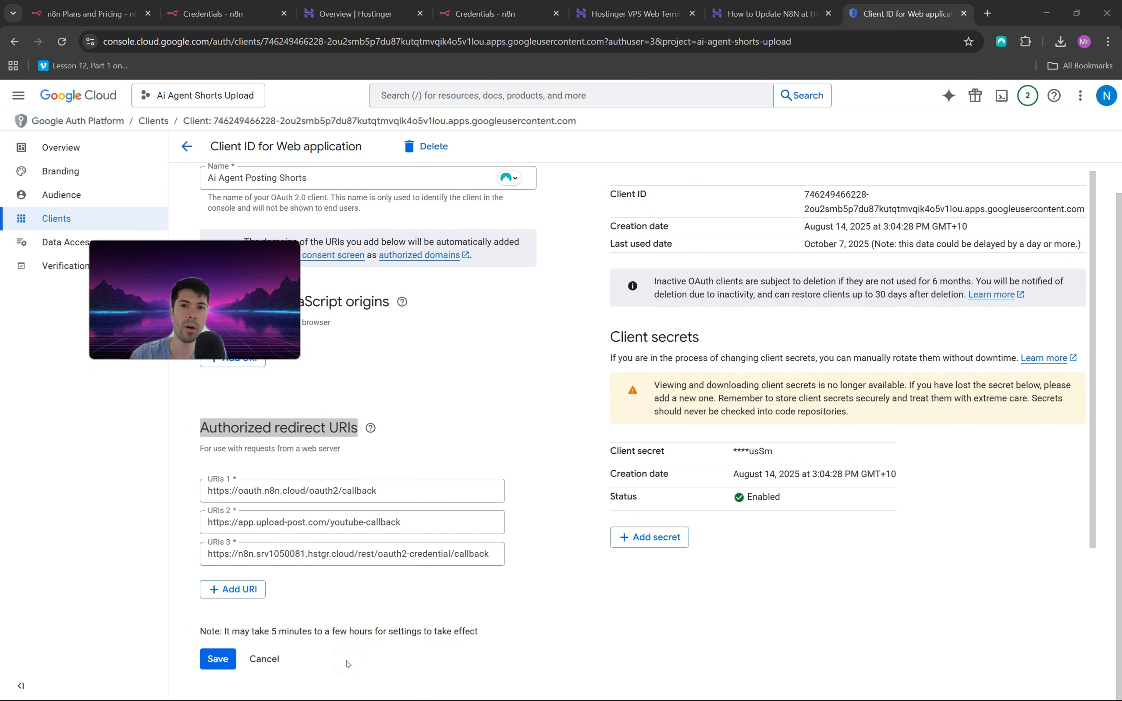
- Review the Google Drive credential's Client ID and Client Secret fields and locate the matching values in the Google OAuth client
left_click(490, 13)
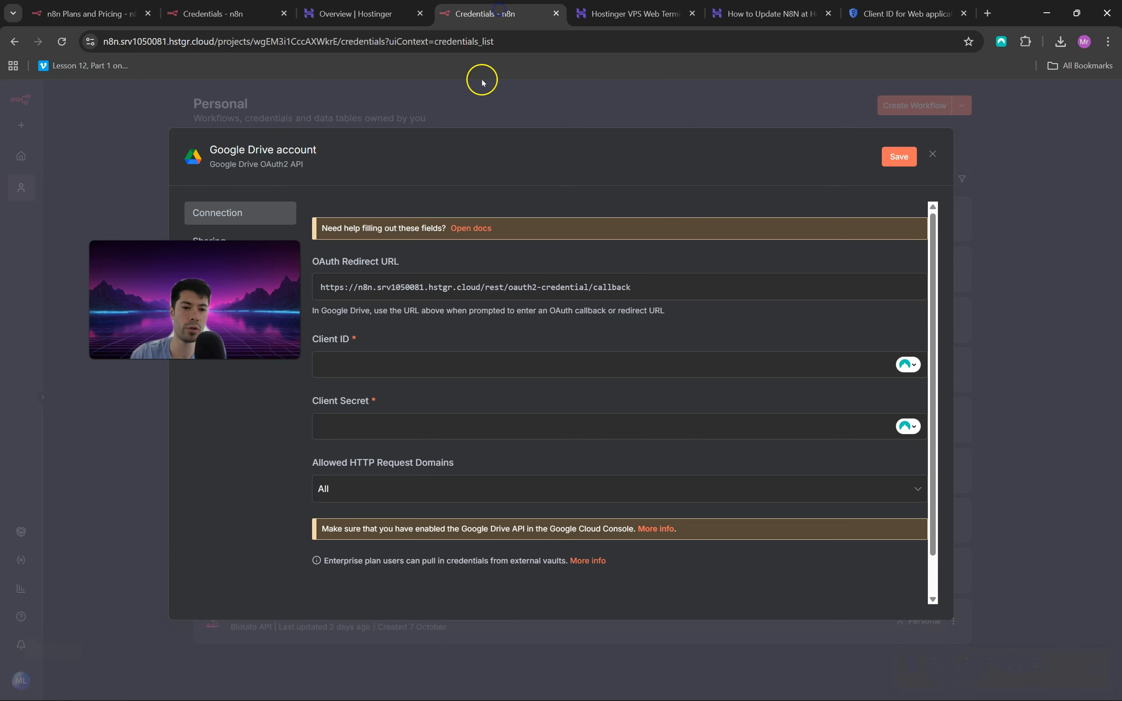
scroll(397, 362, "down", 1)
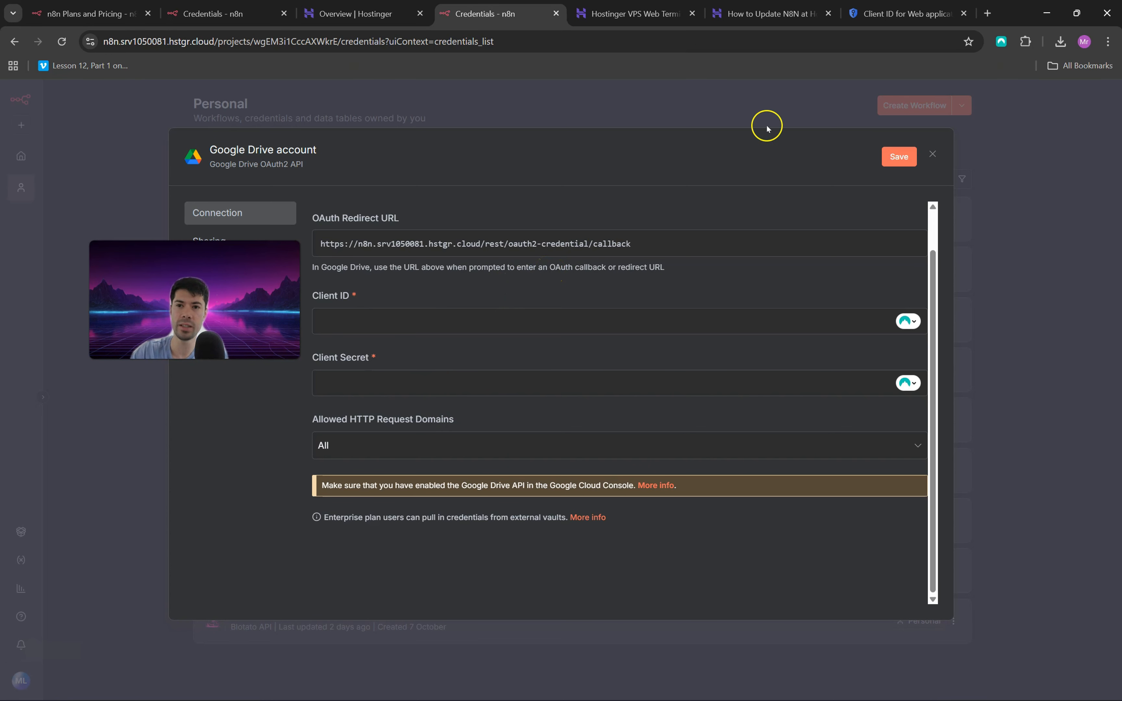
left_click(893, 16)
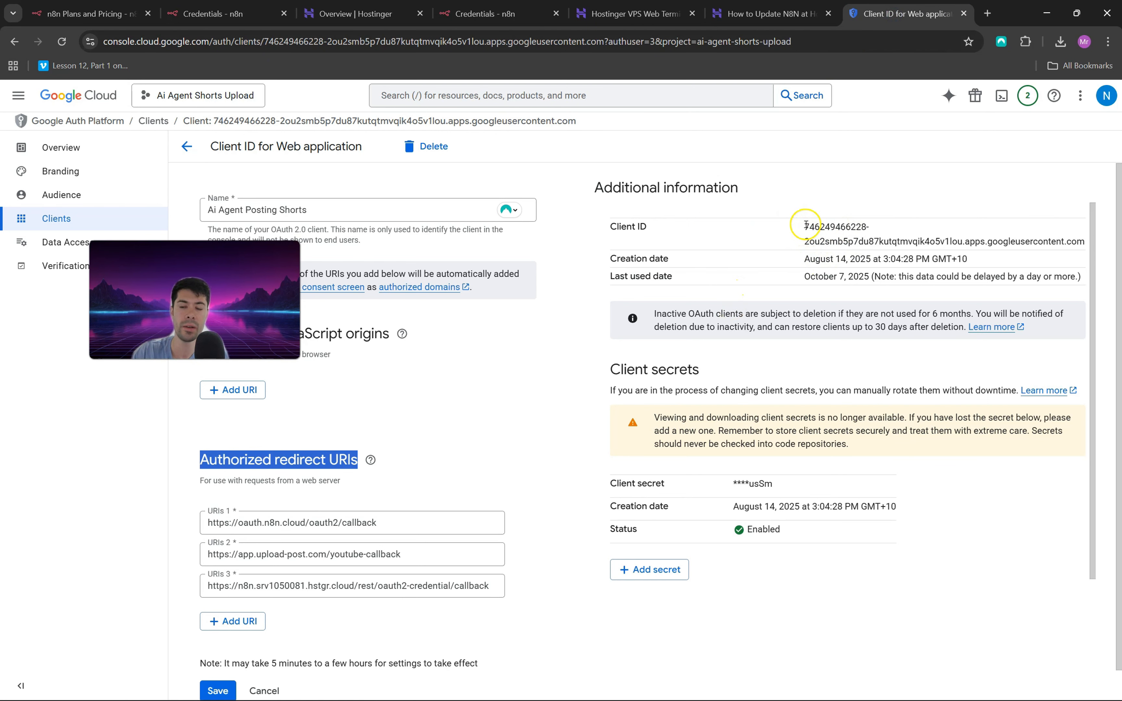
left_click_drag(802, 227, 900, 238)
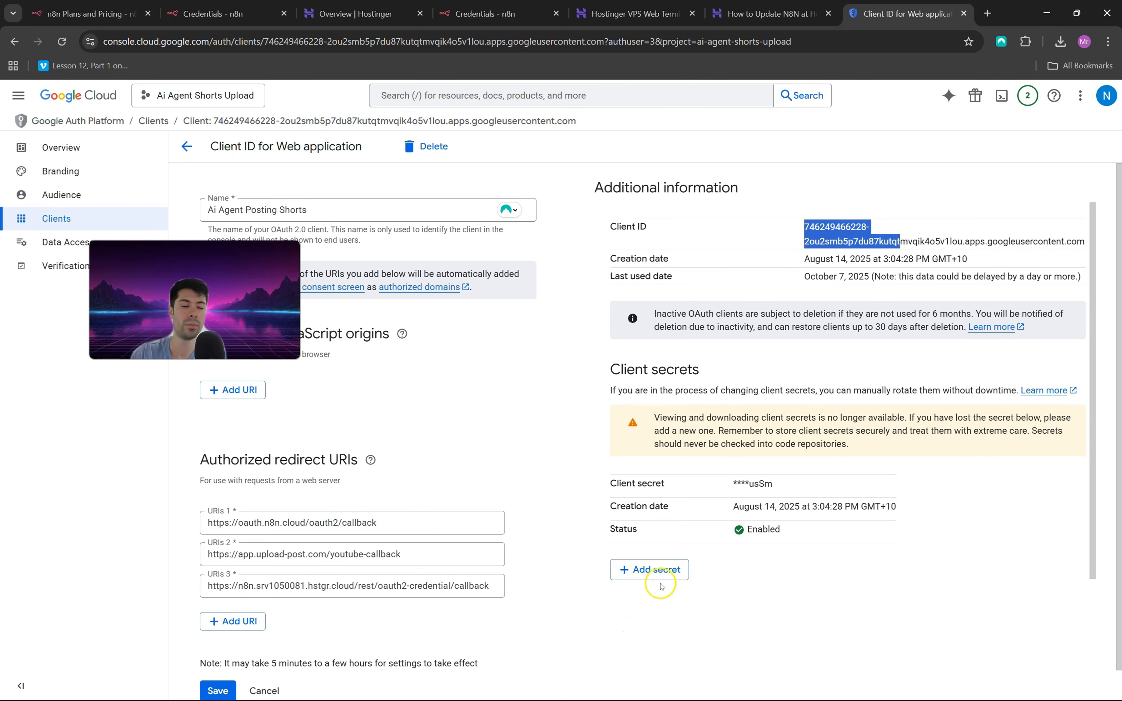
left_click(515, 14)
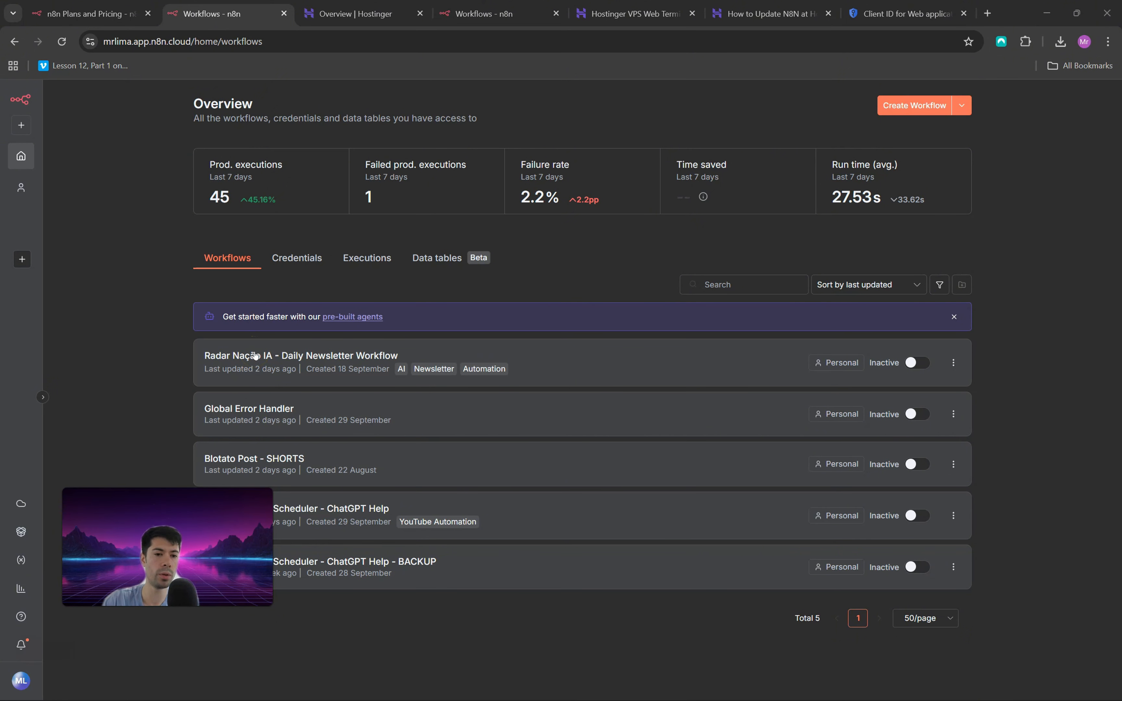
- Download the Radar Nação IA - Daily Newsletter Workflow from the n8n Cloud instance as a JSON file
left_click(308, 358)
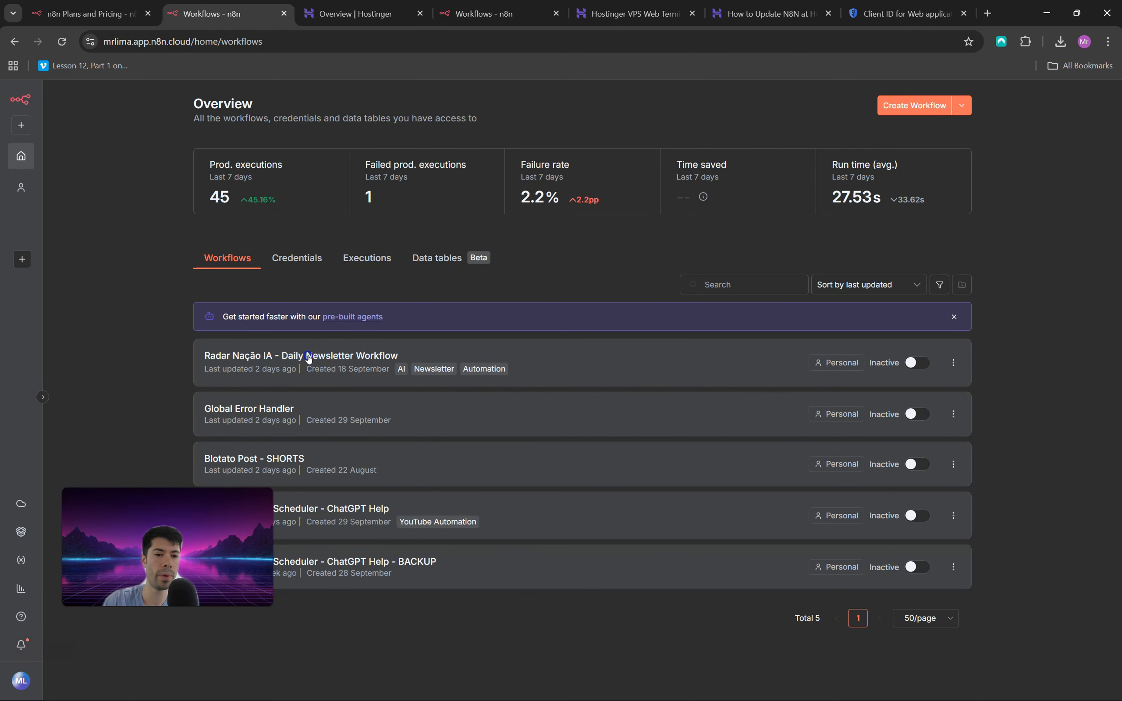
left_click(326, 359)
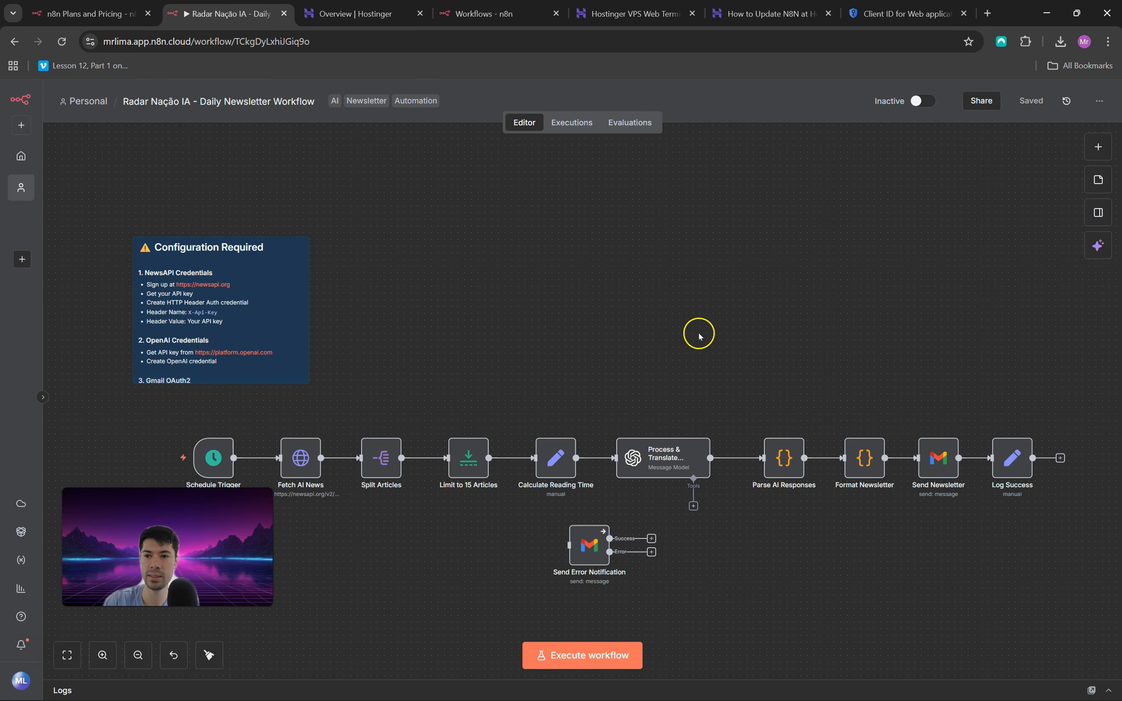
left_click(1100, 102)
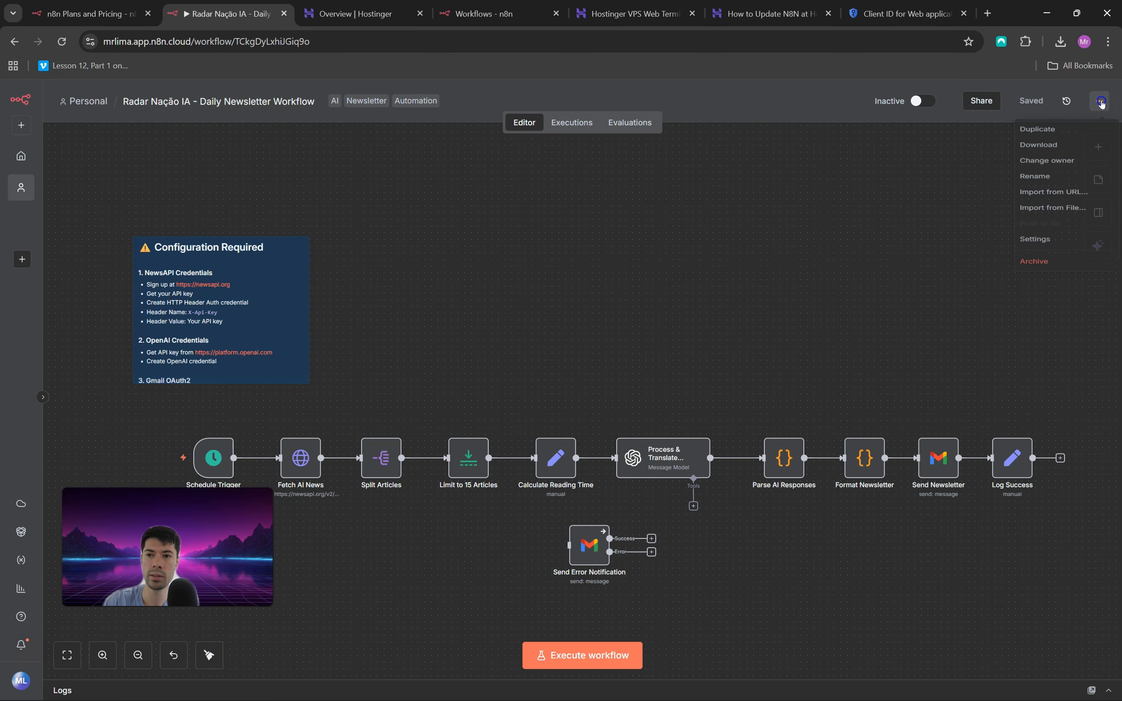
left_click(1056, 151)
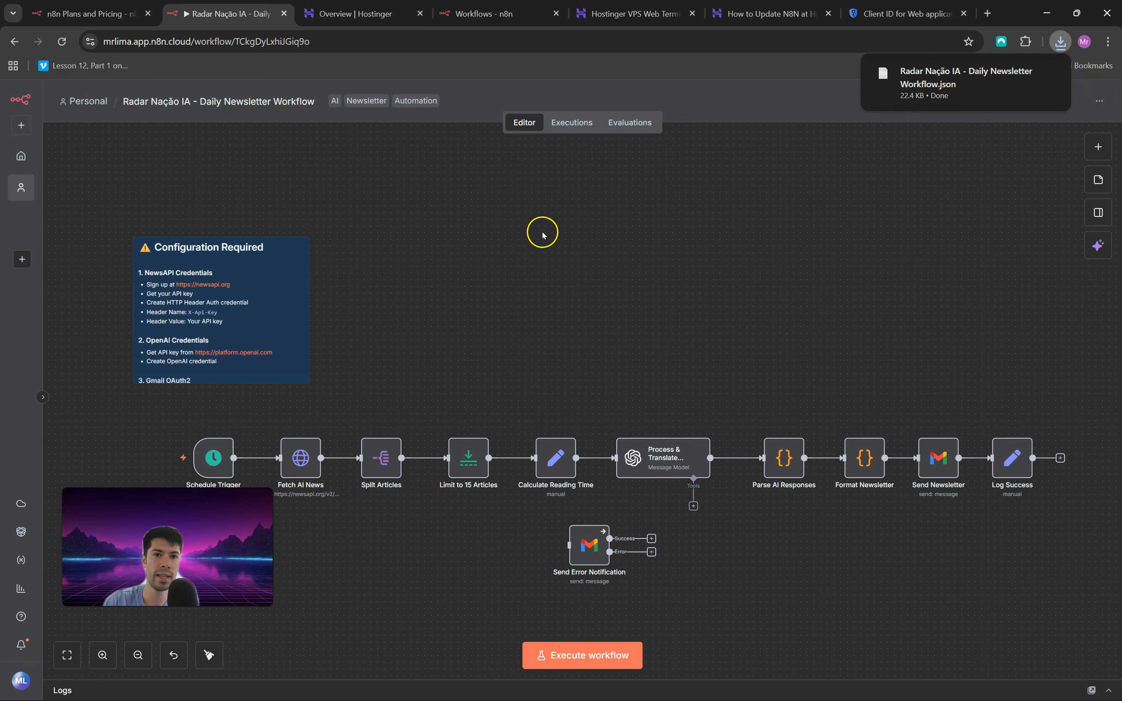
- Create a new workflow in the self-hosted n8n instance and import the downloaded Radar Nação IA - Daily Newsletter Workflow JSON file into it
left_click(490, 21)
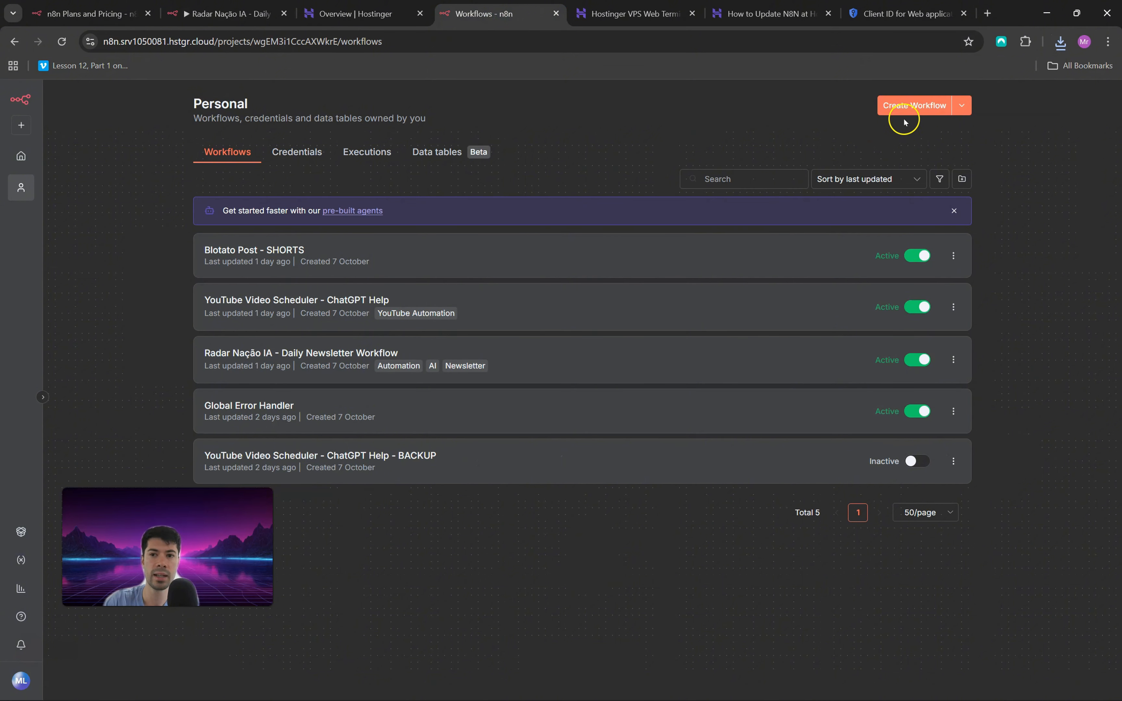
left_click(913, 106)
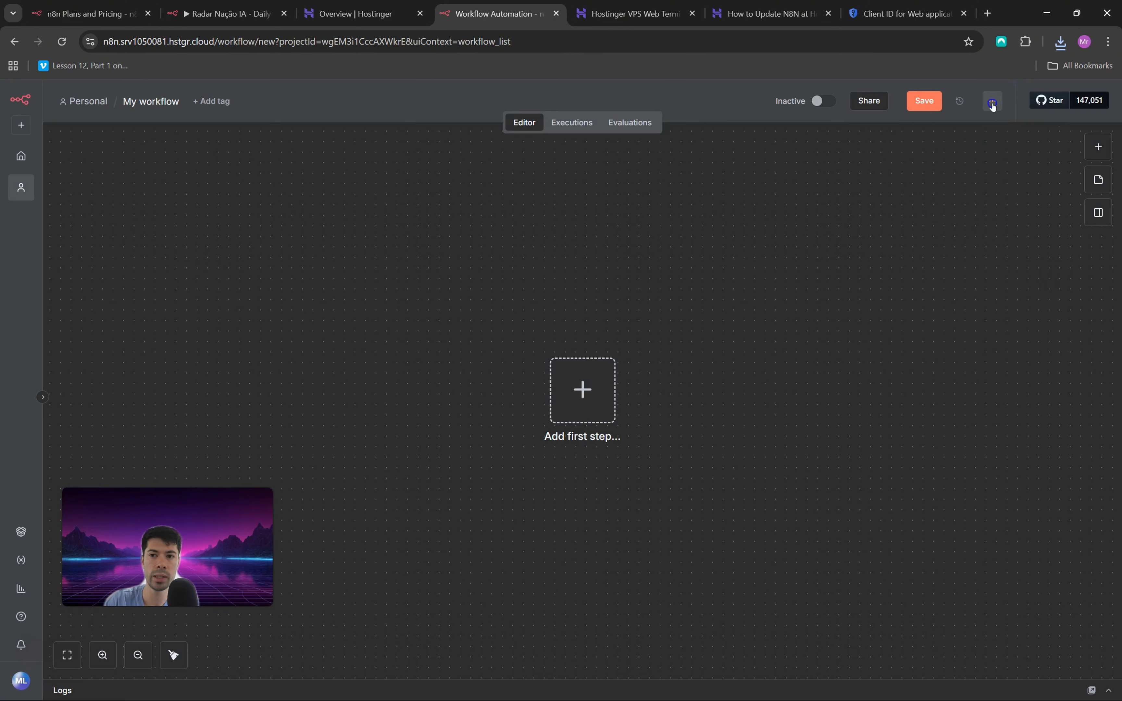
left_click(993, 103)
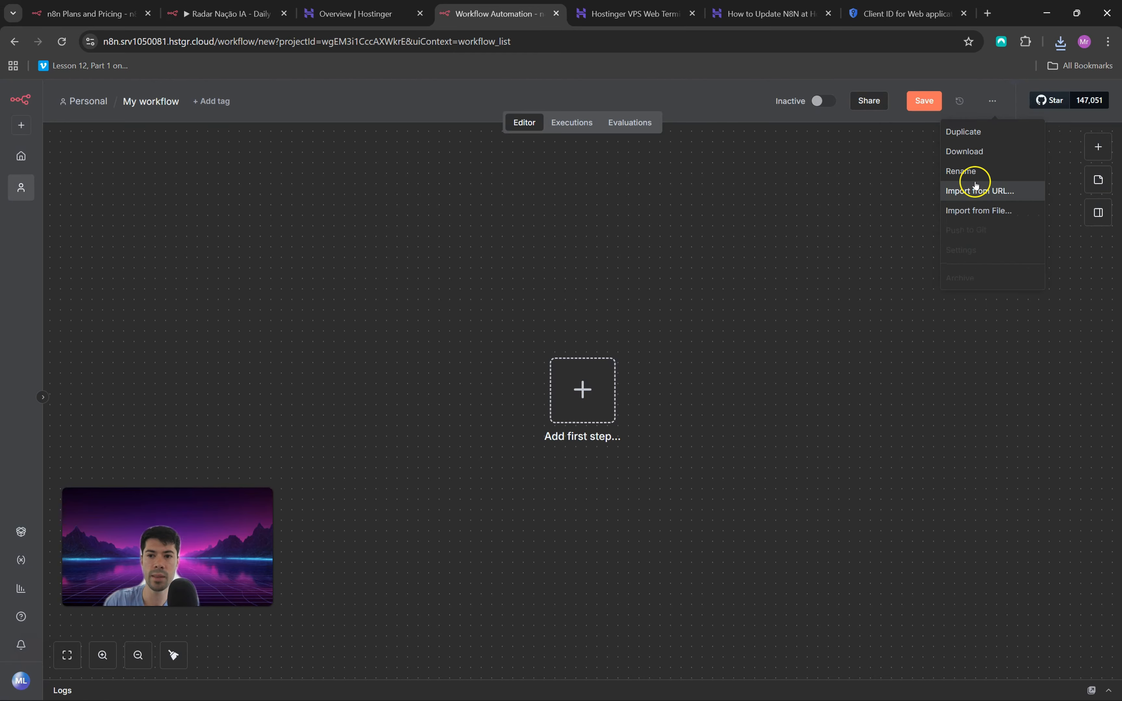
left_click(975, 210)
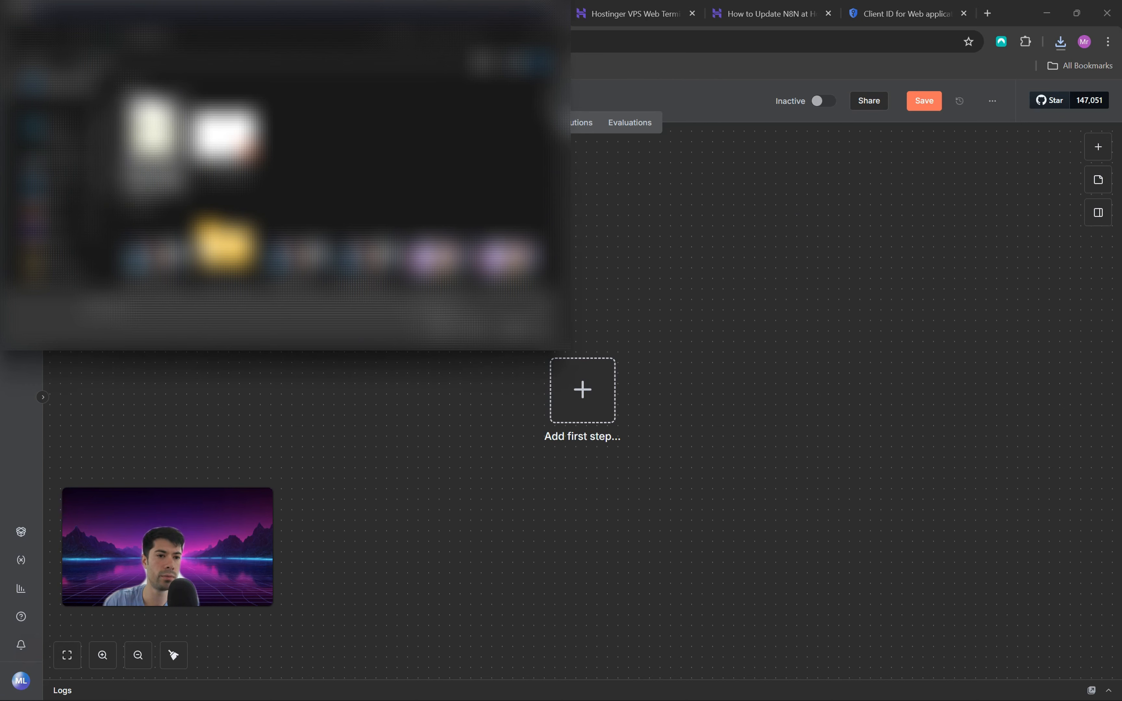
double_click(224, 243)
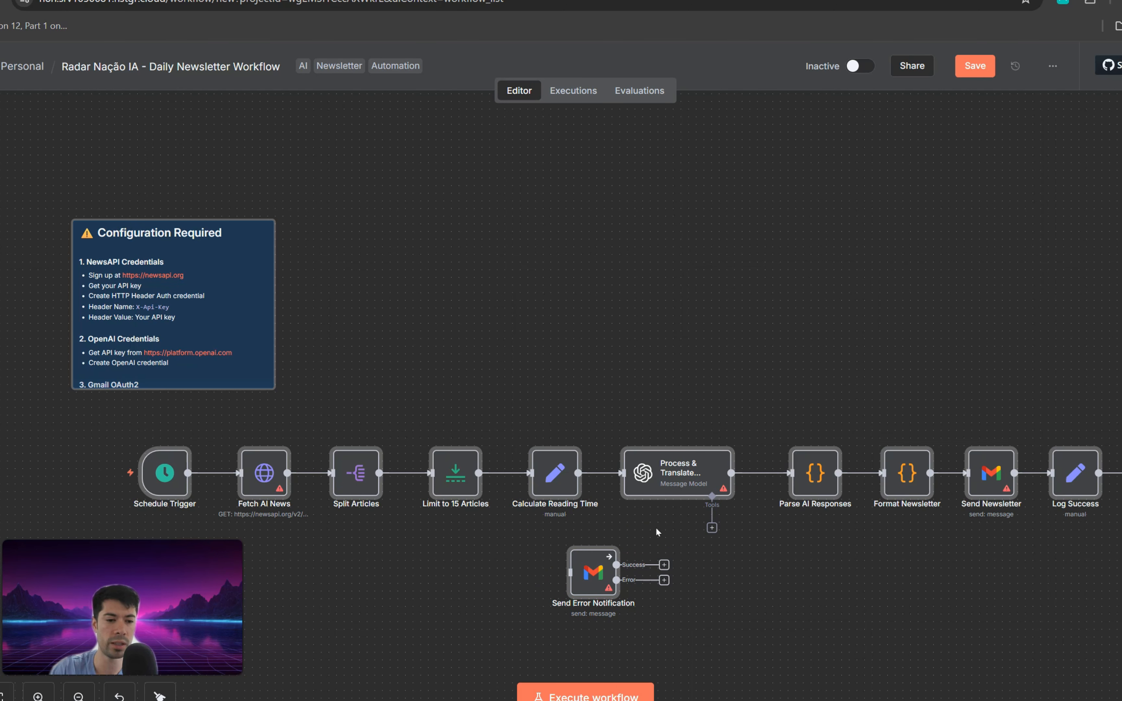
left_click(764, 301)
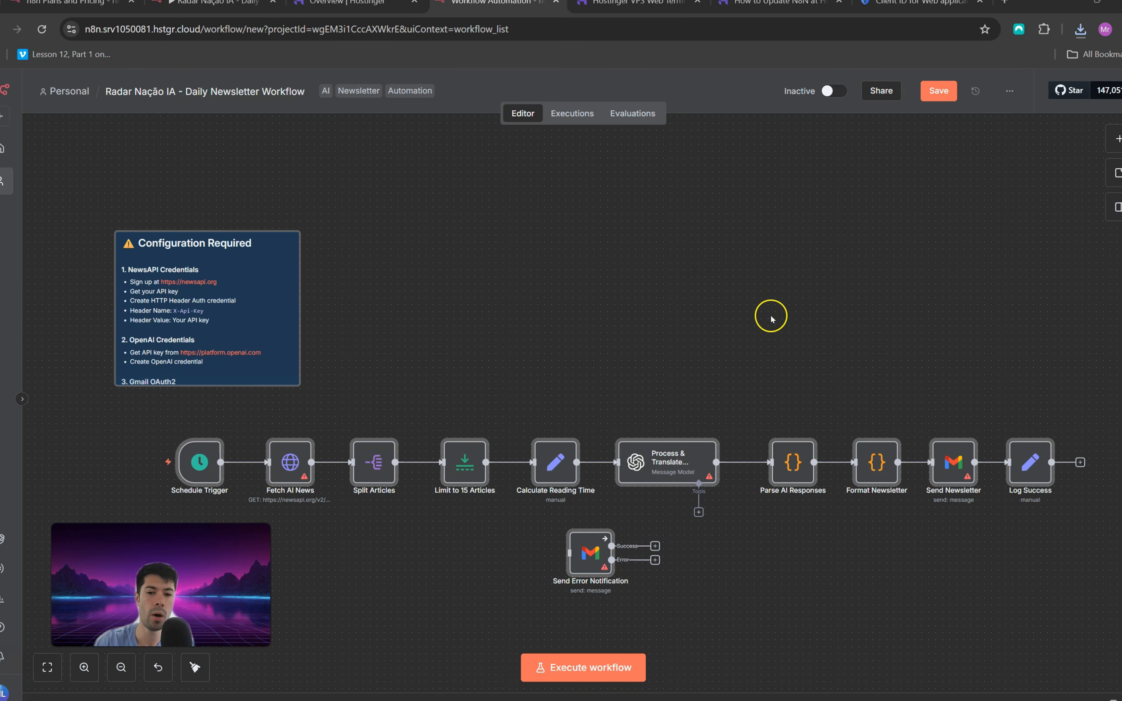
- Link the Fetch AI News node to the news_api_account - 3rd email Header Auth credential and return to the canvas
left_click(291, 464)
double_click(291, 464)
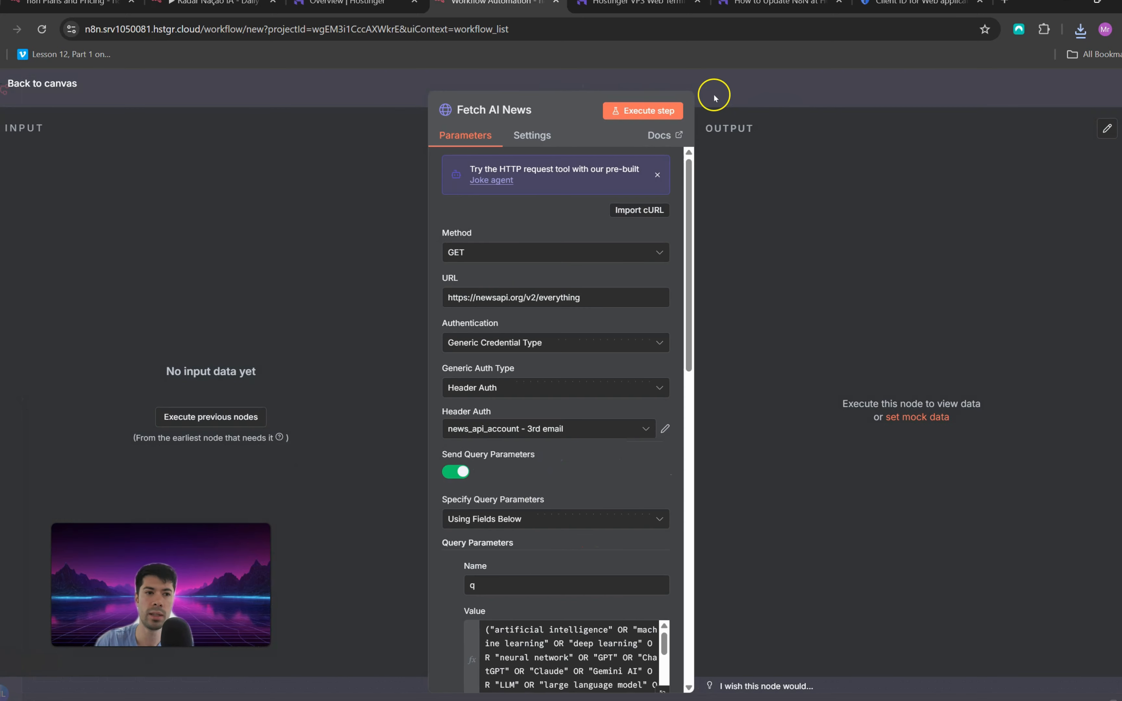
left_click(3, 84)
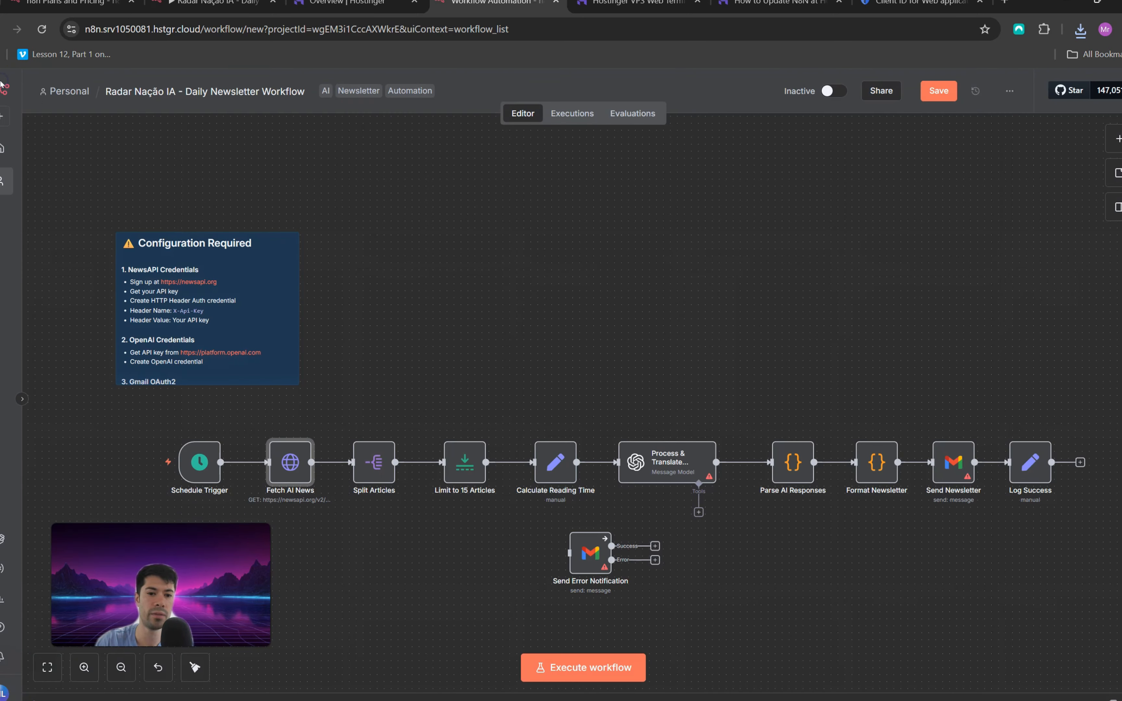
mouse_move(300, 481)
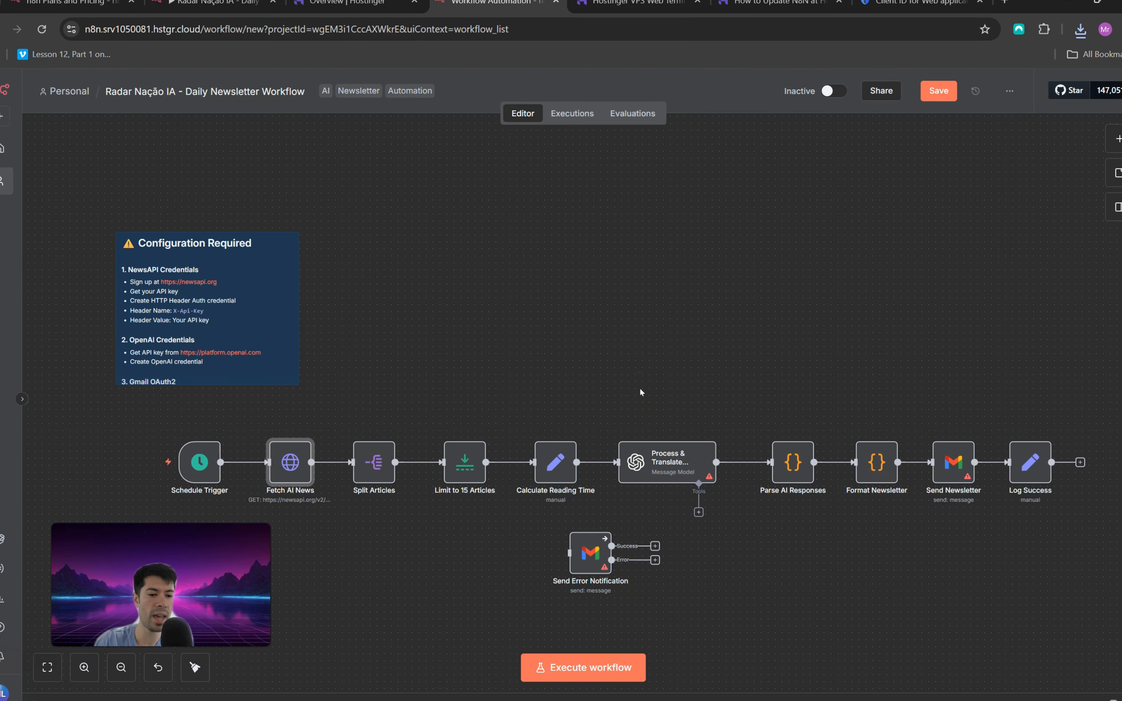
mouse_move(712, 474)
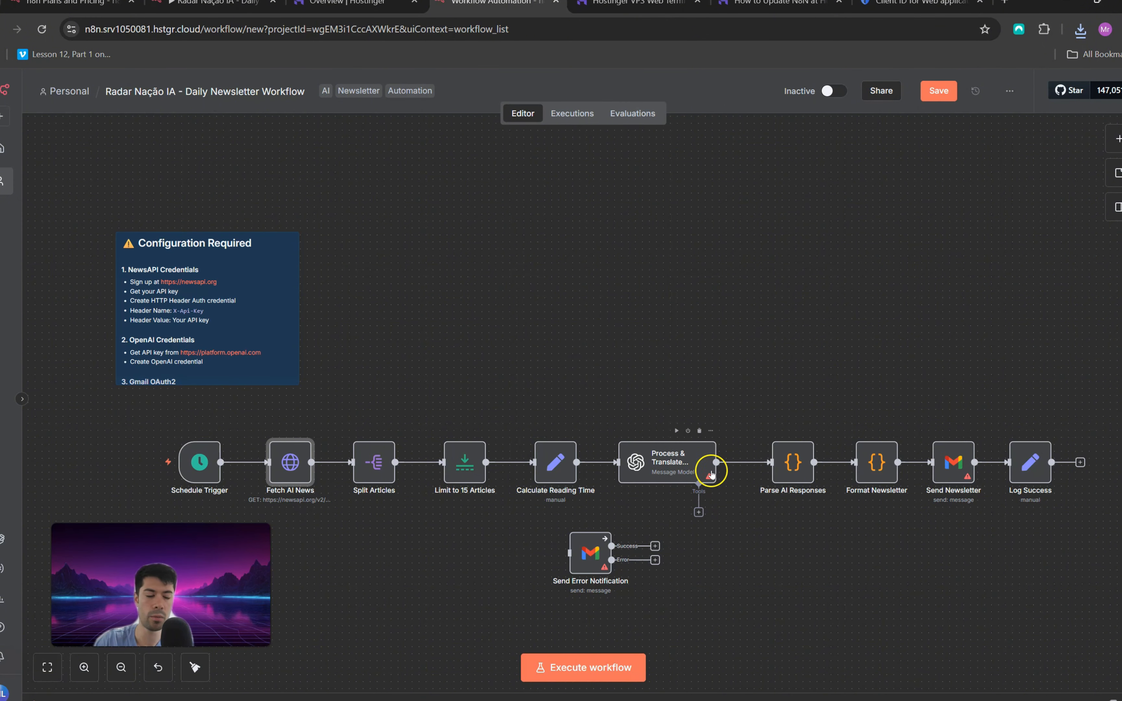